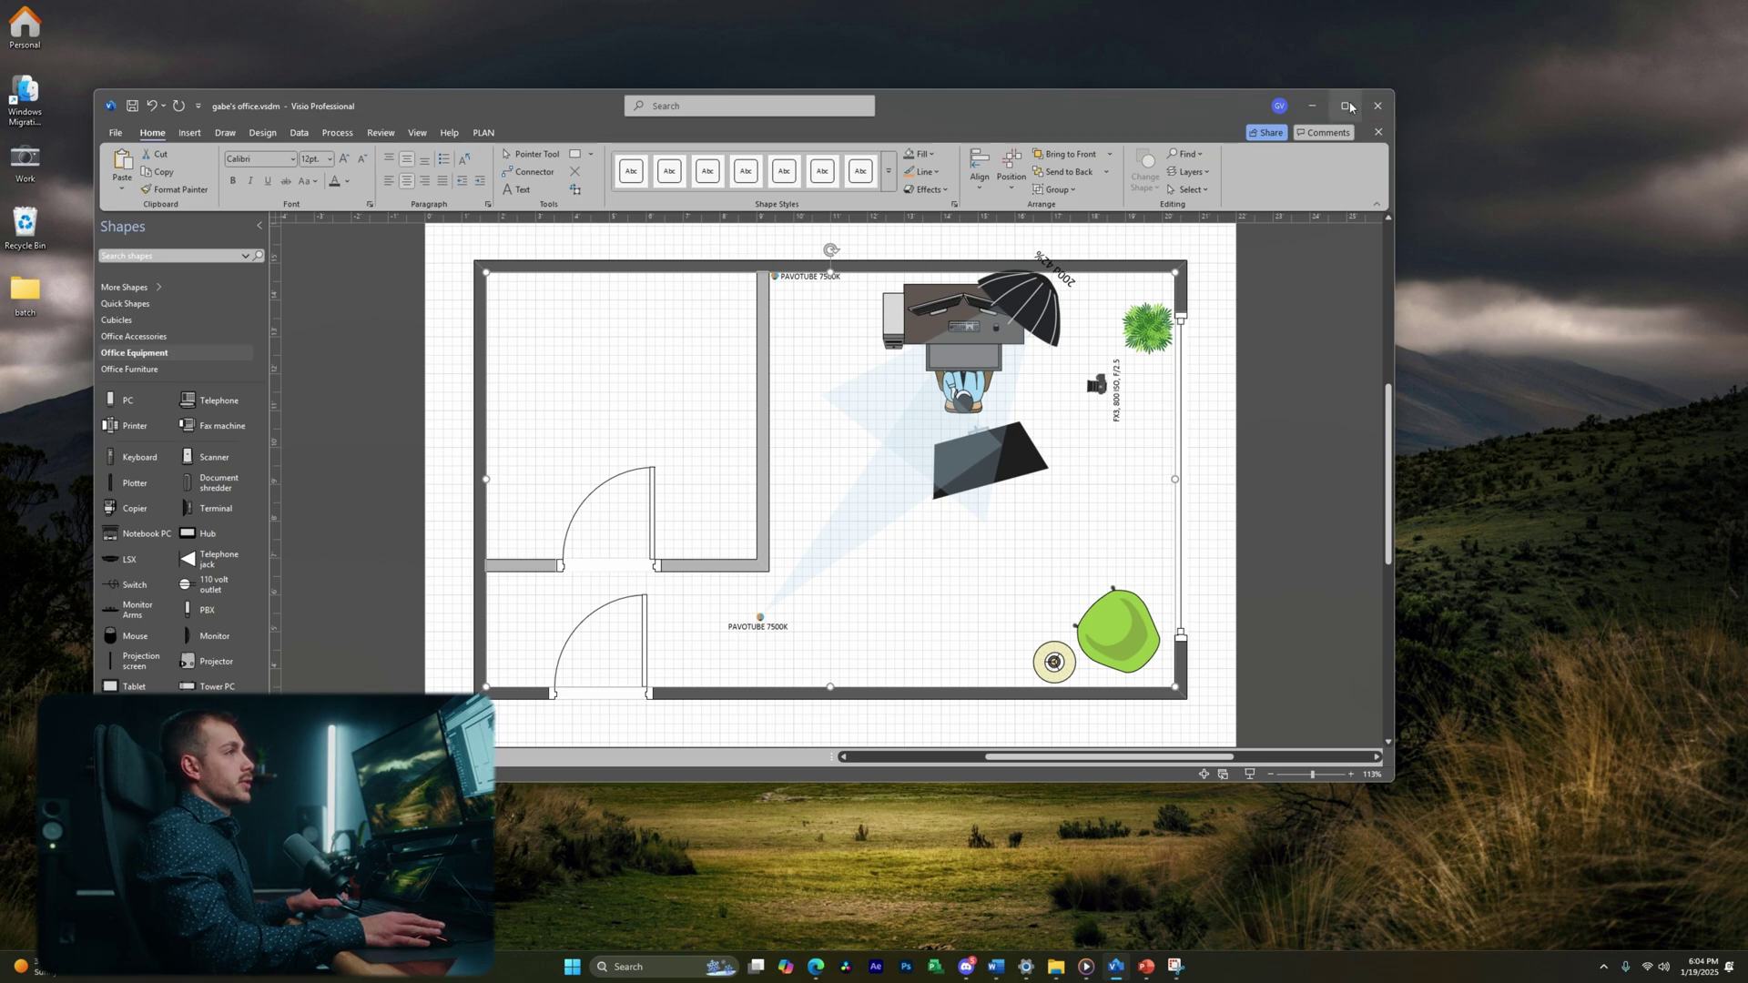
# Maximize the Visio window, clear the wall selection, and select the black flag near the desk
pyautogui.click(1345, 106)
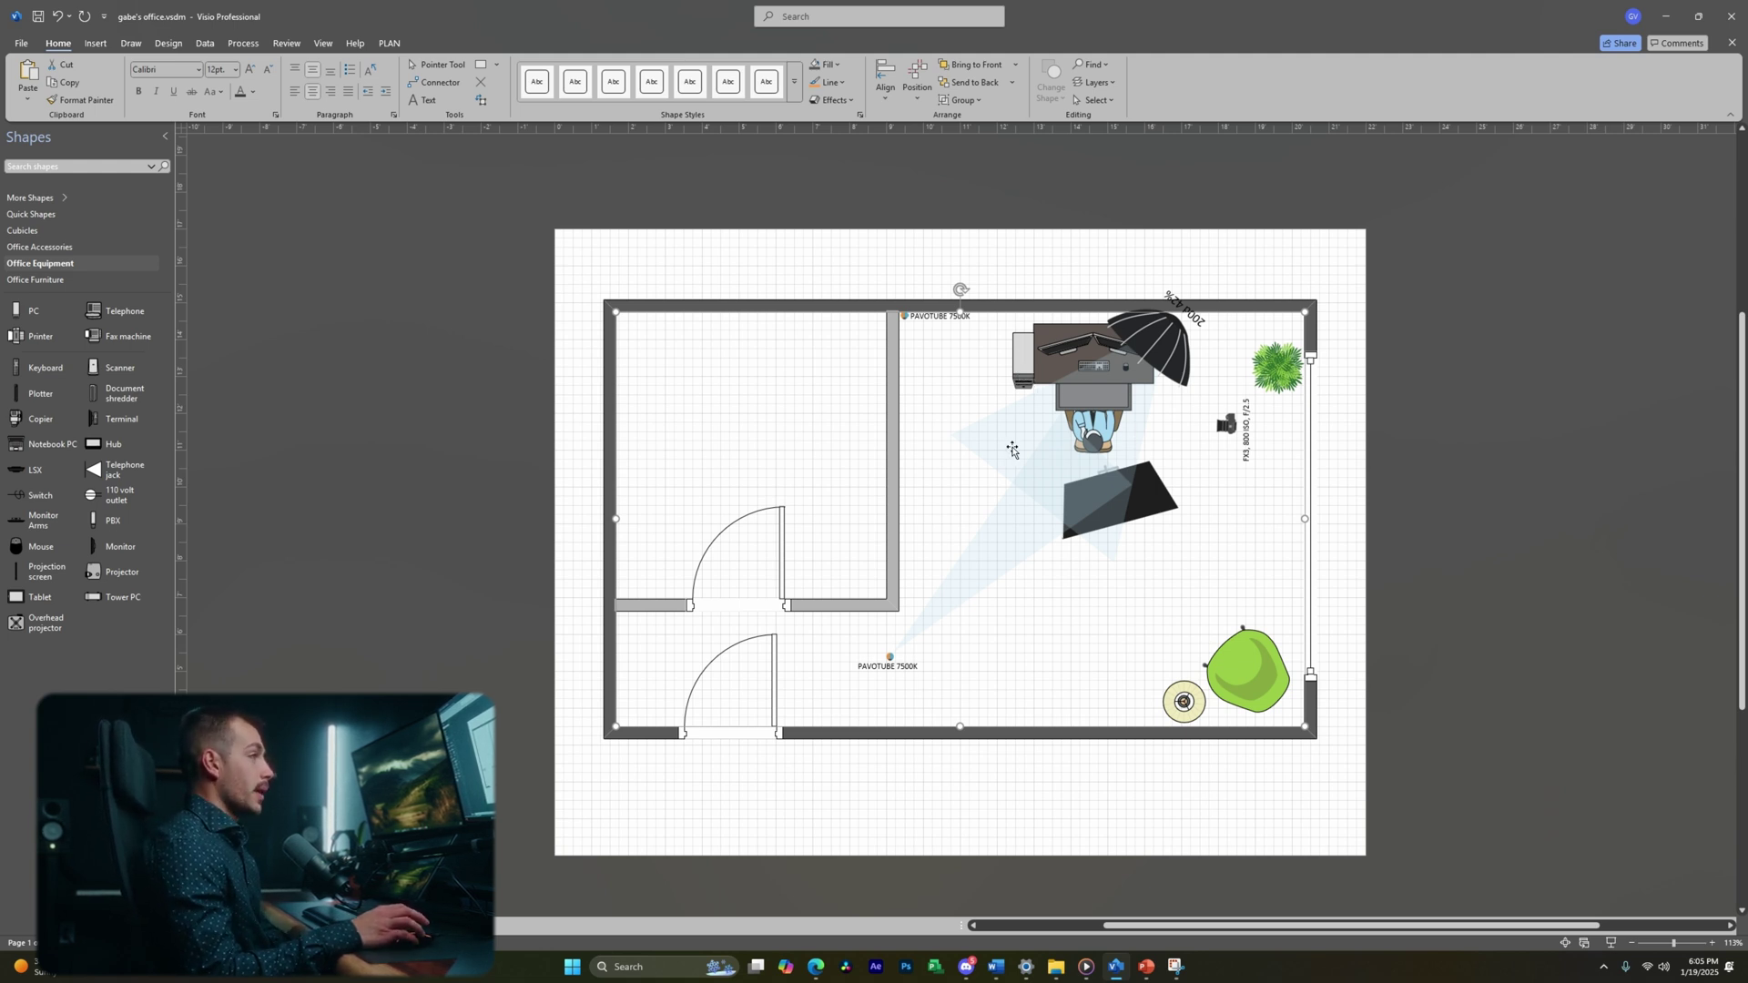
pyautogui.click(1068, 270)
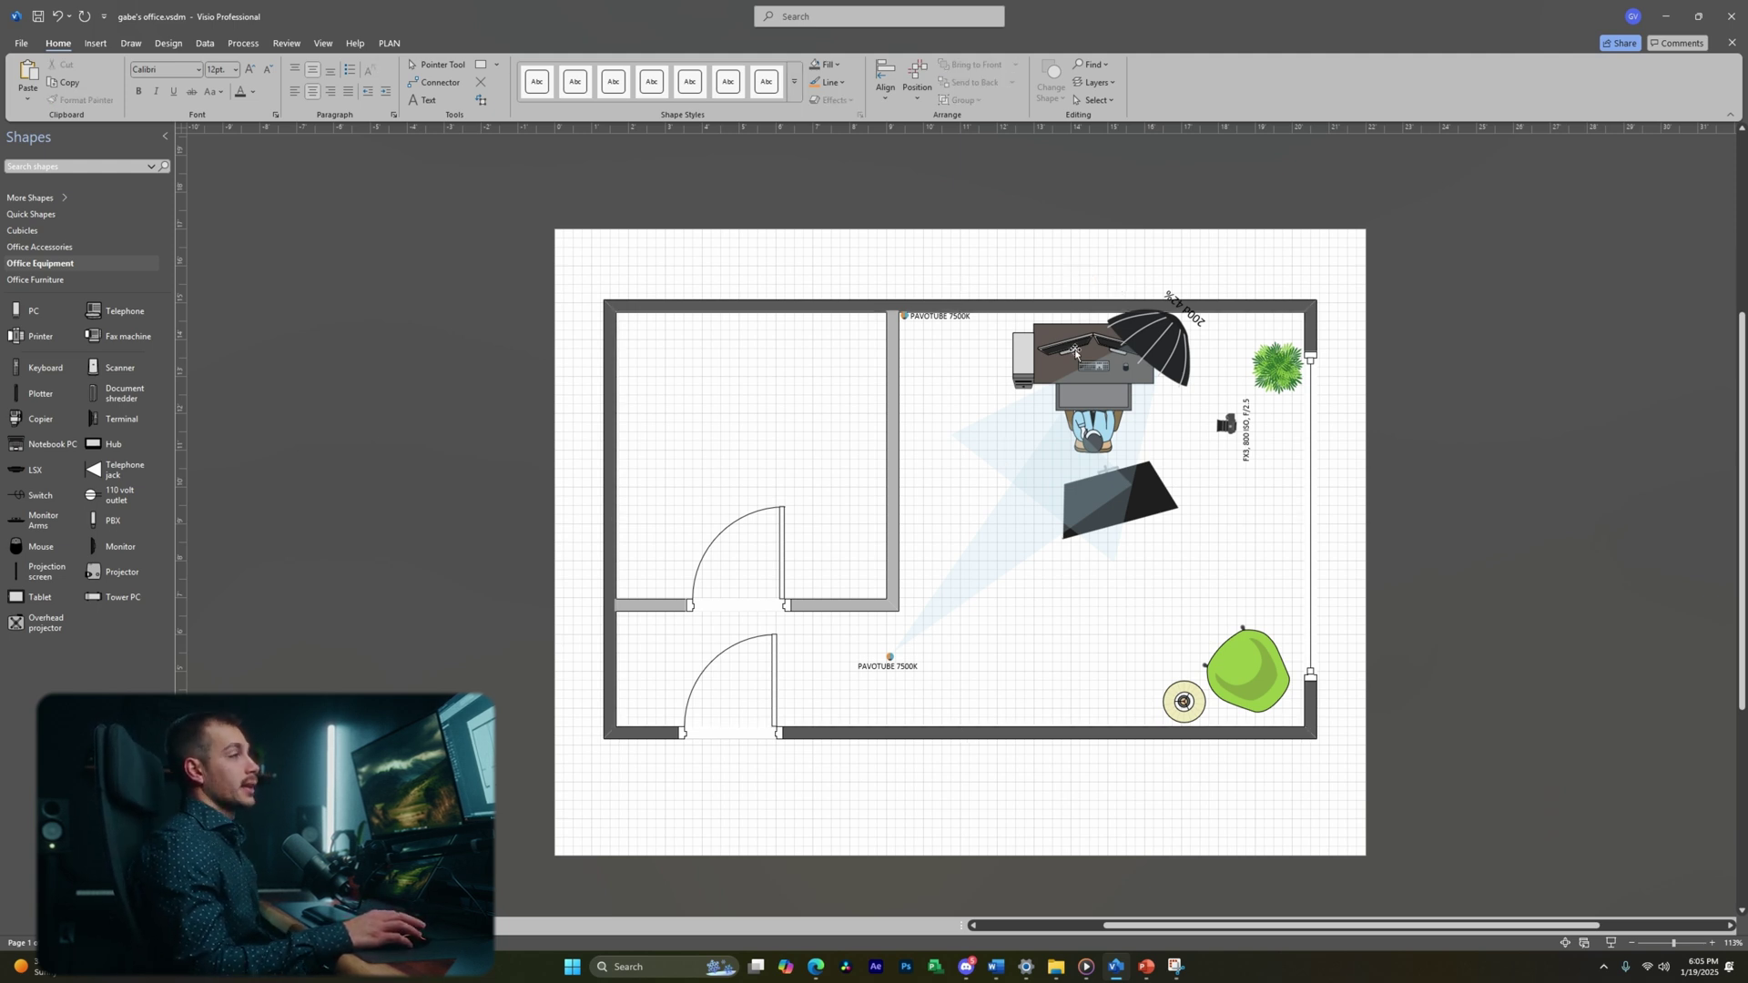
pyautogui.moveTo(1169, 344)
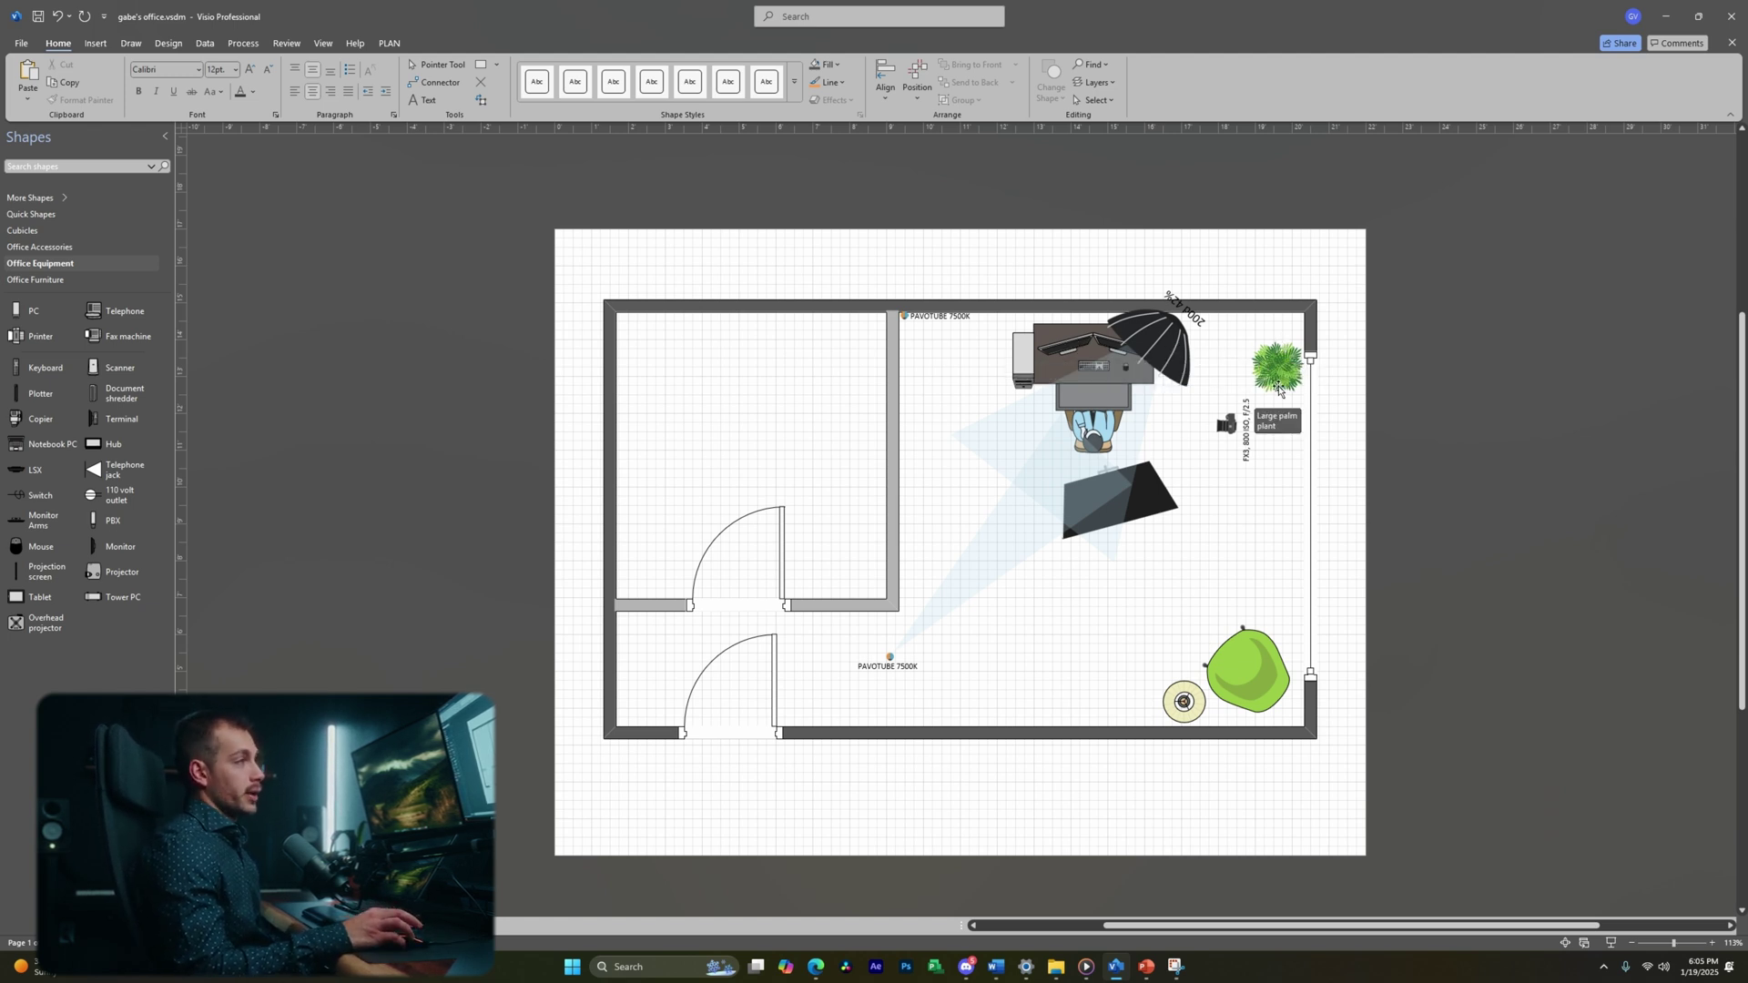
pyautogui.click(1163, 508)
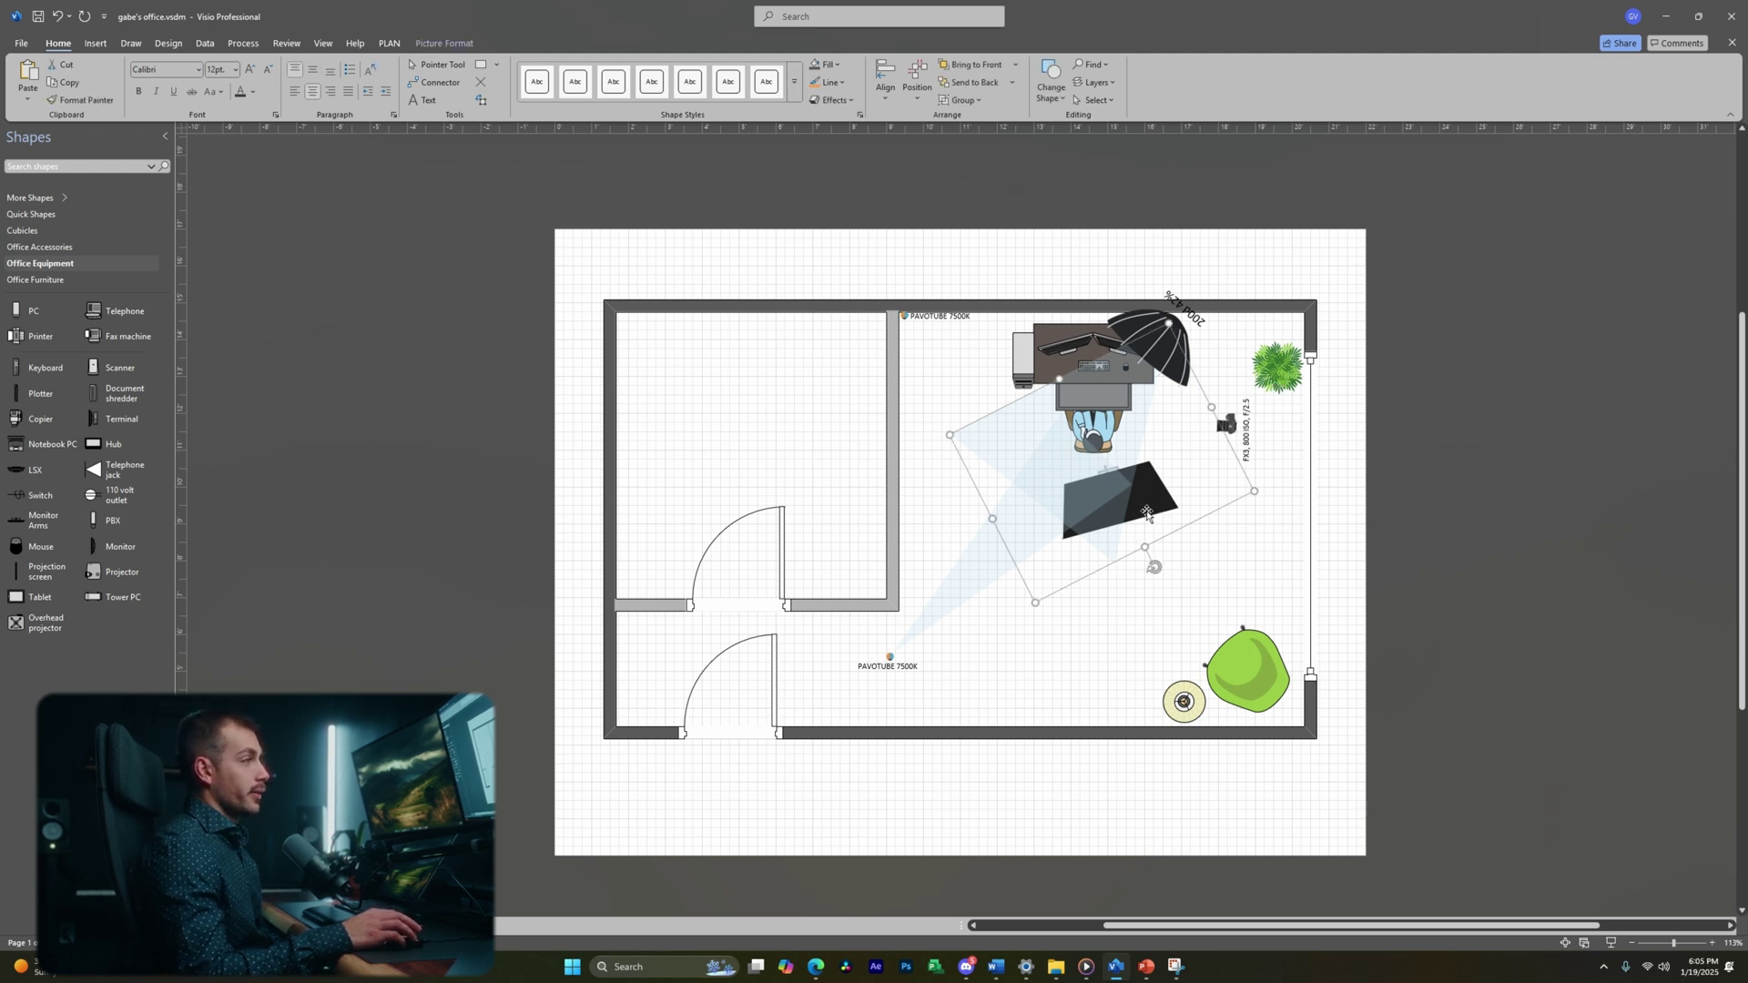
pyautogui.click(1158, 510)
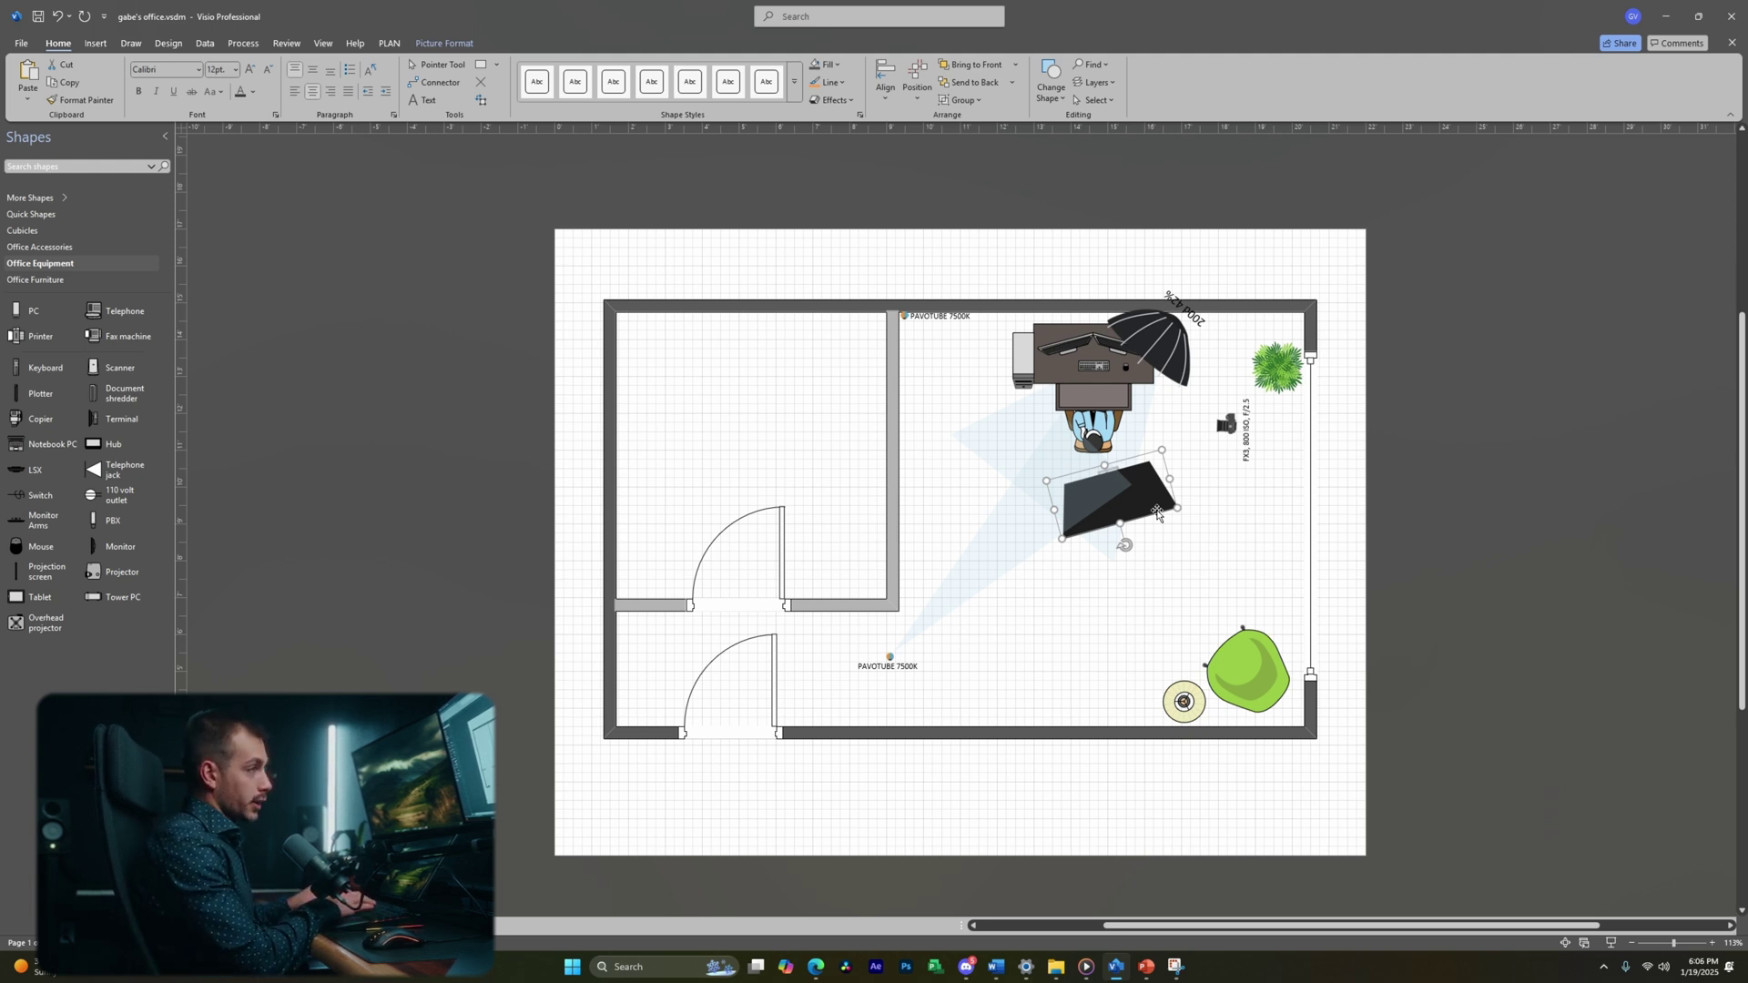
# Open the black flag's Hyperlinks dialog and try browsing for a link target, cancelling the page picker
pyautogui.hotkey('ctrl', 'k')
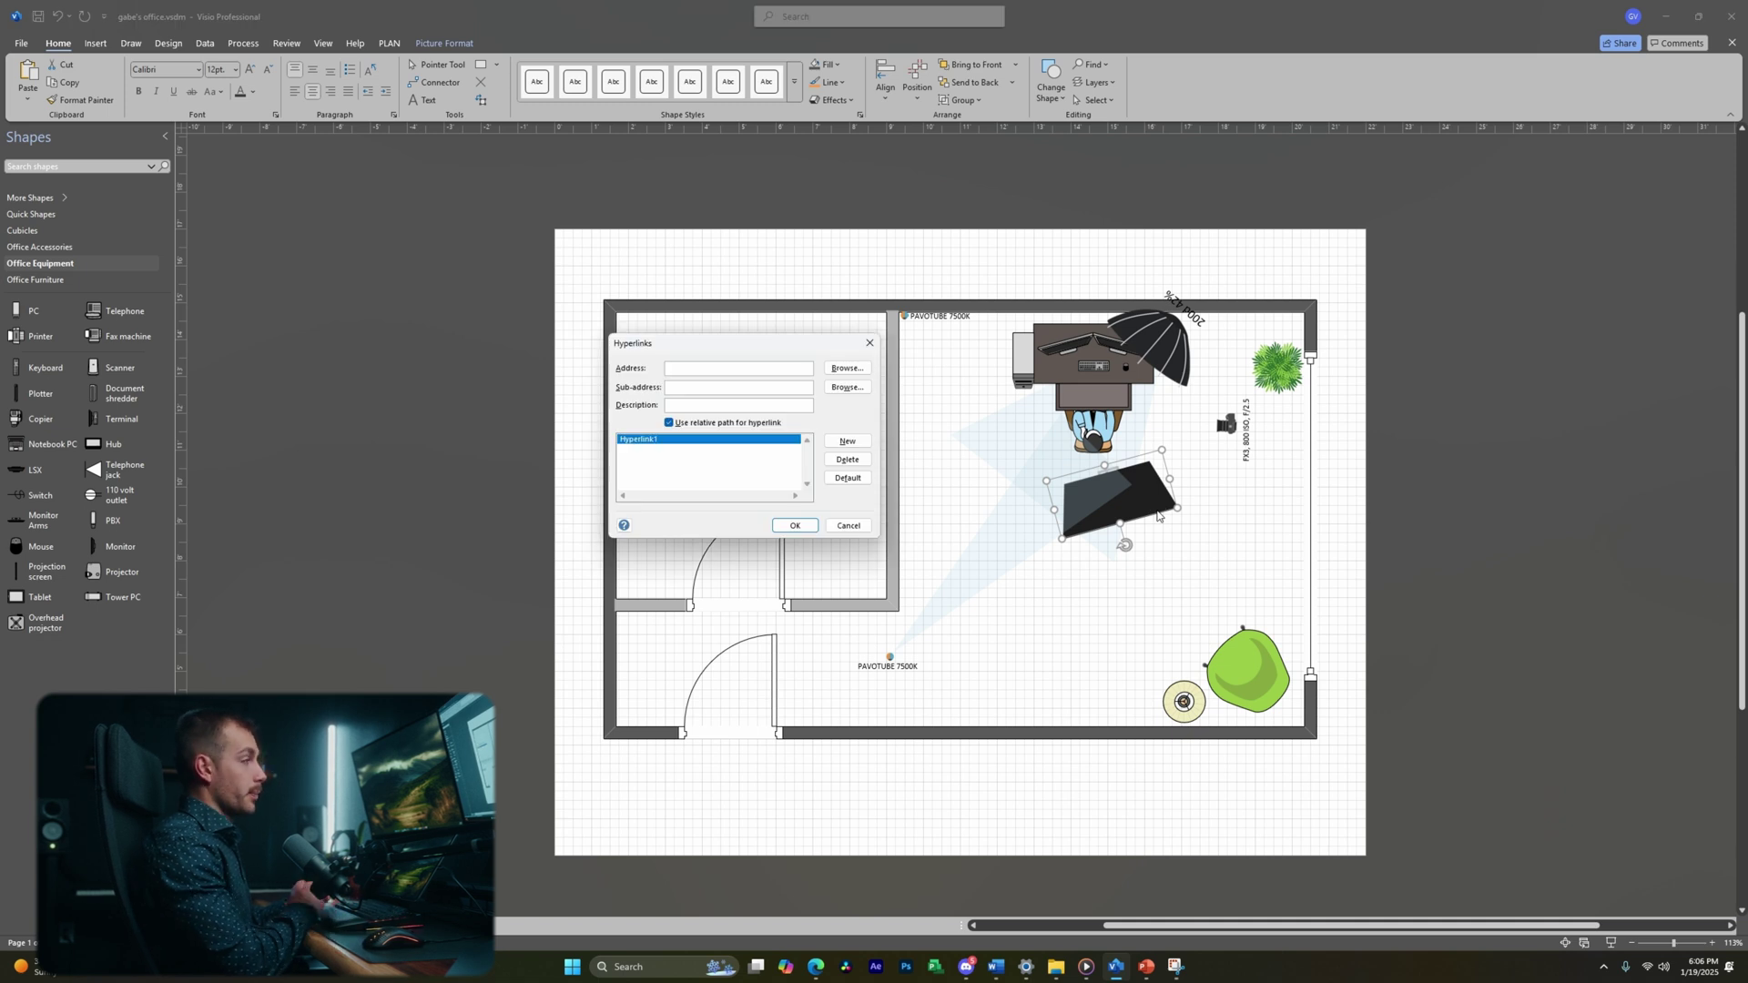
pyautogui.click(800, 369)
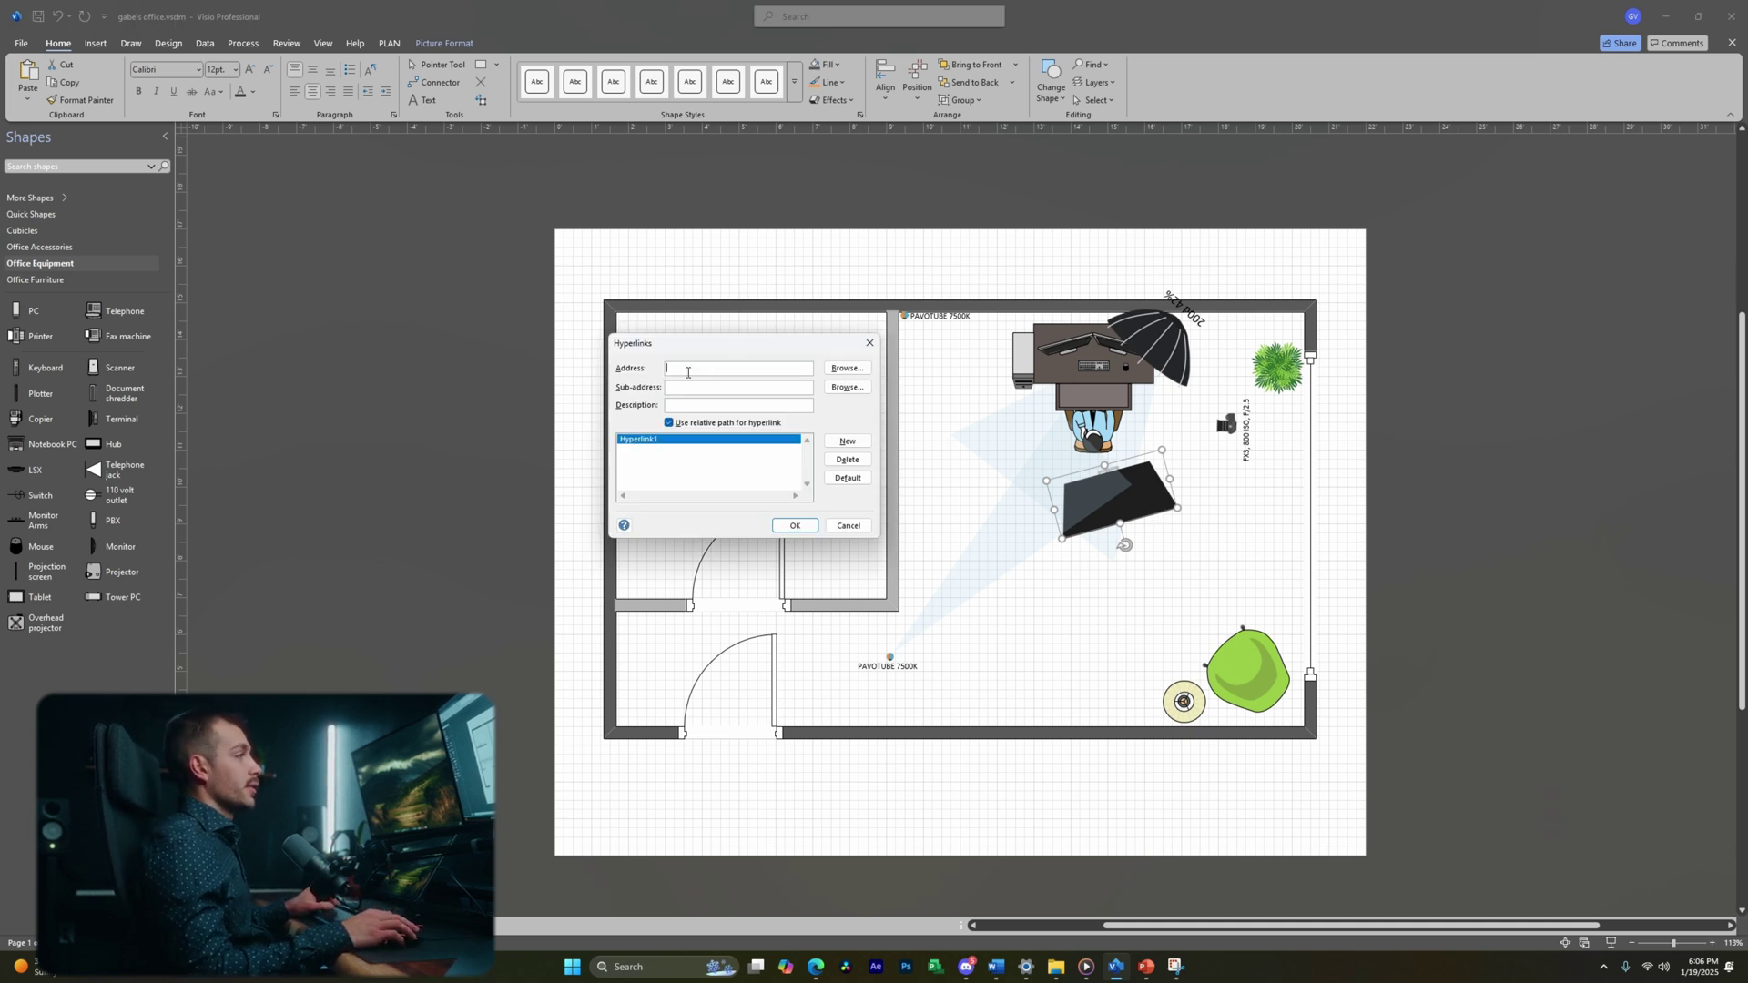
pyautogui.click(846, 368)
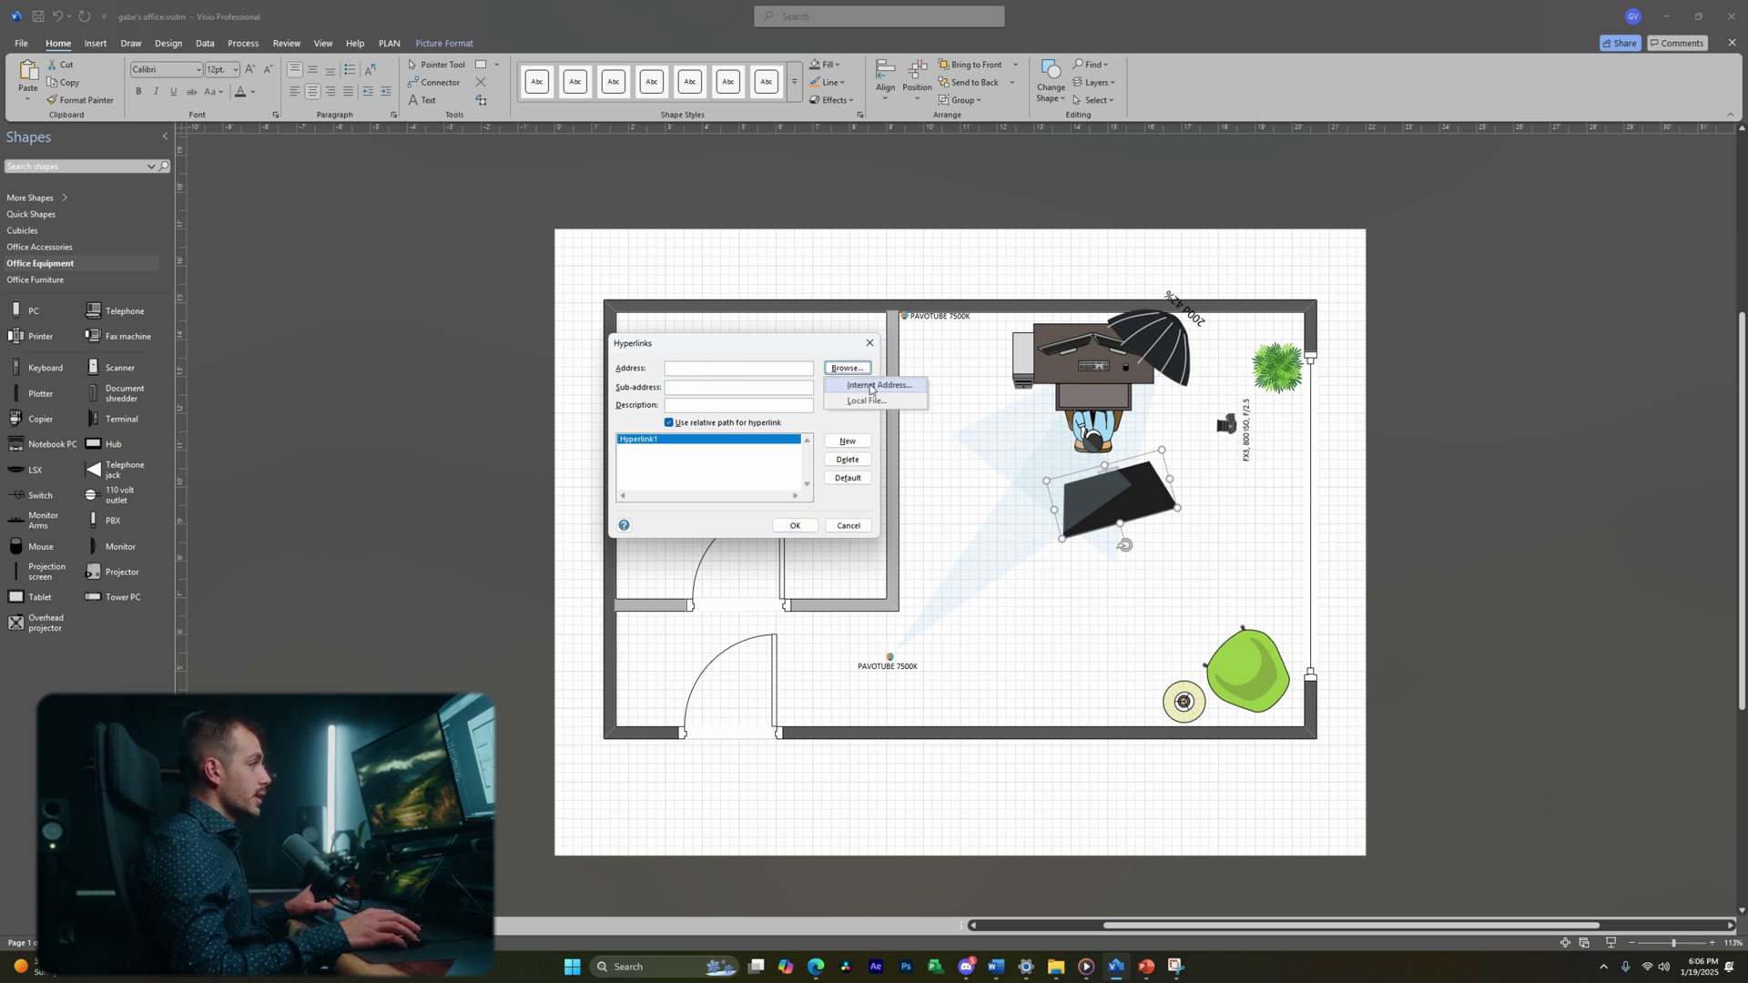
pyautogui.click(847, 390)
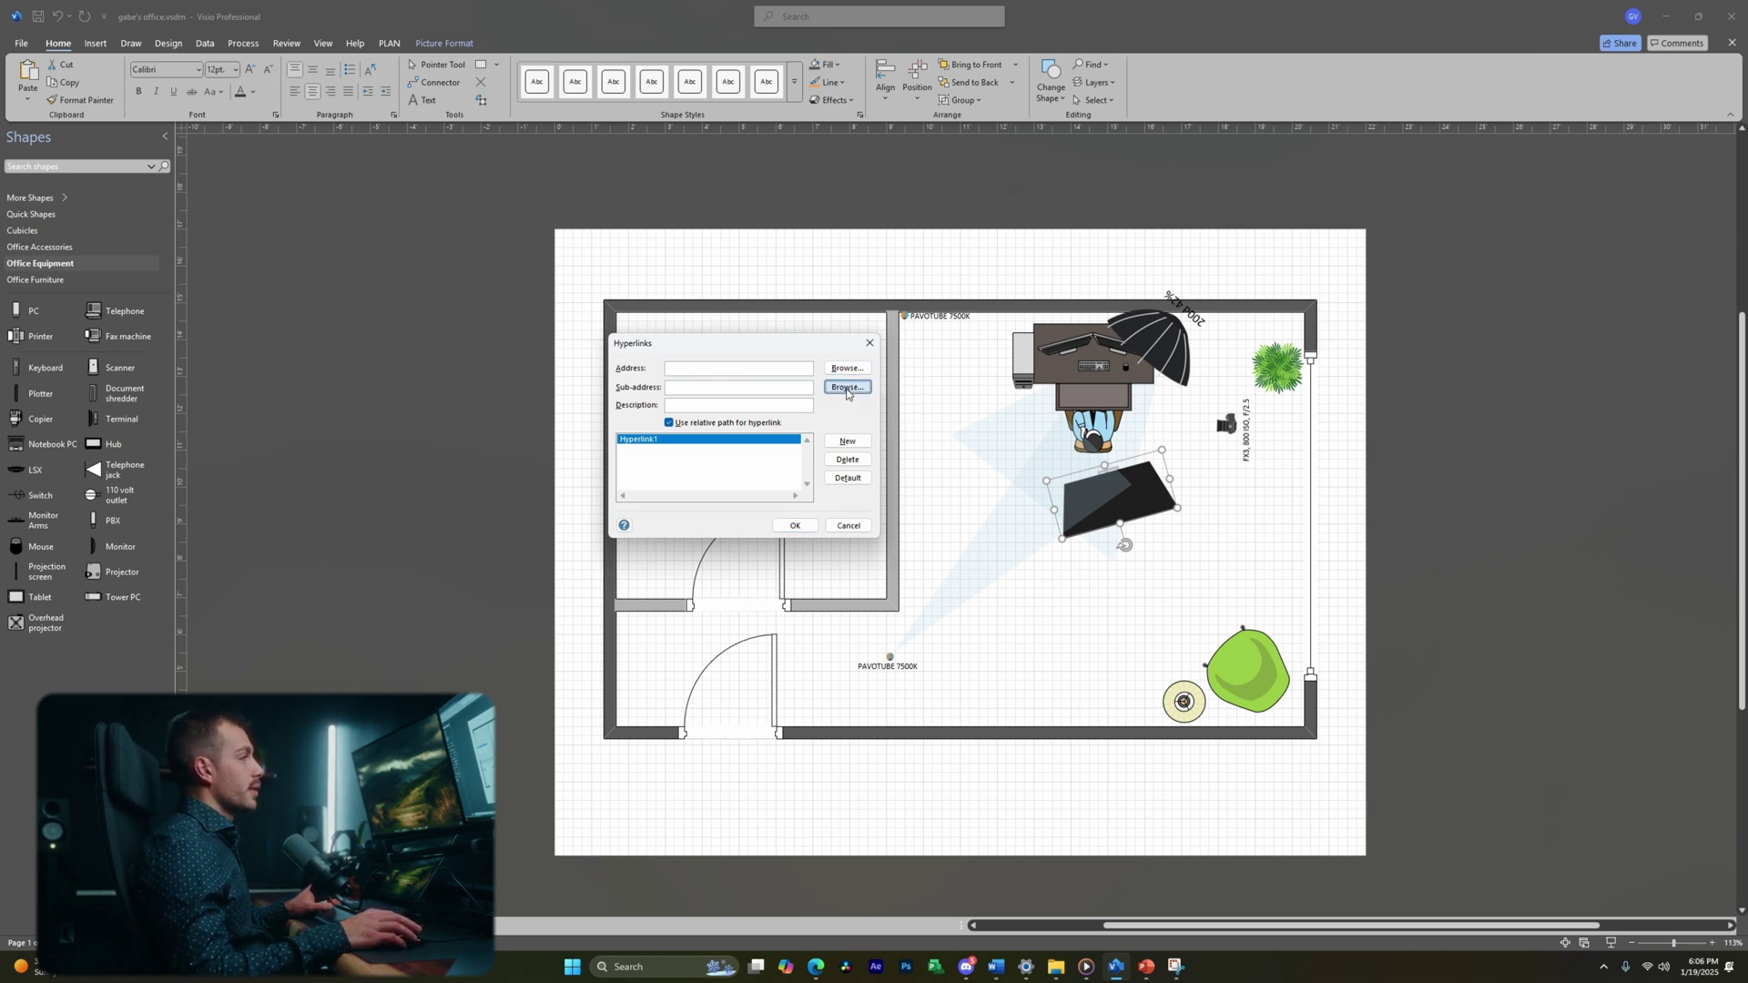
pyautogui.click(846, 391)
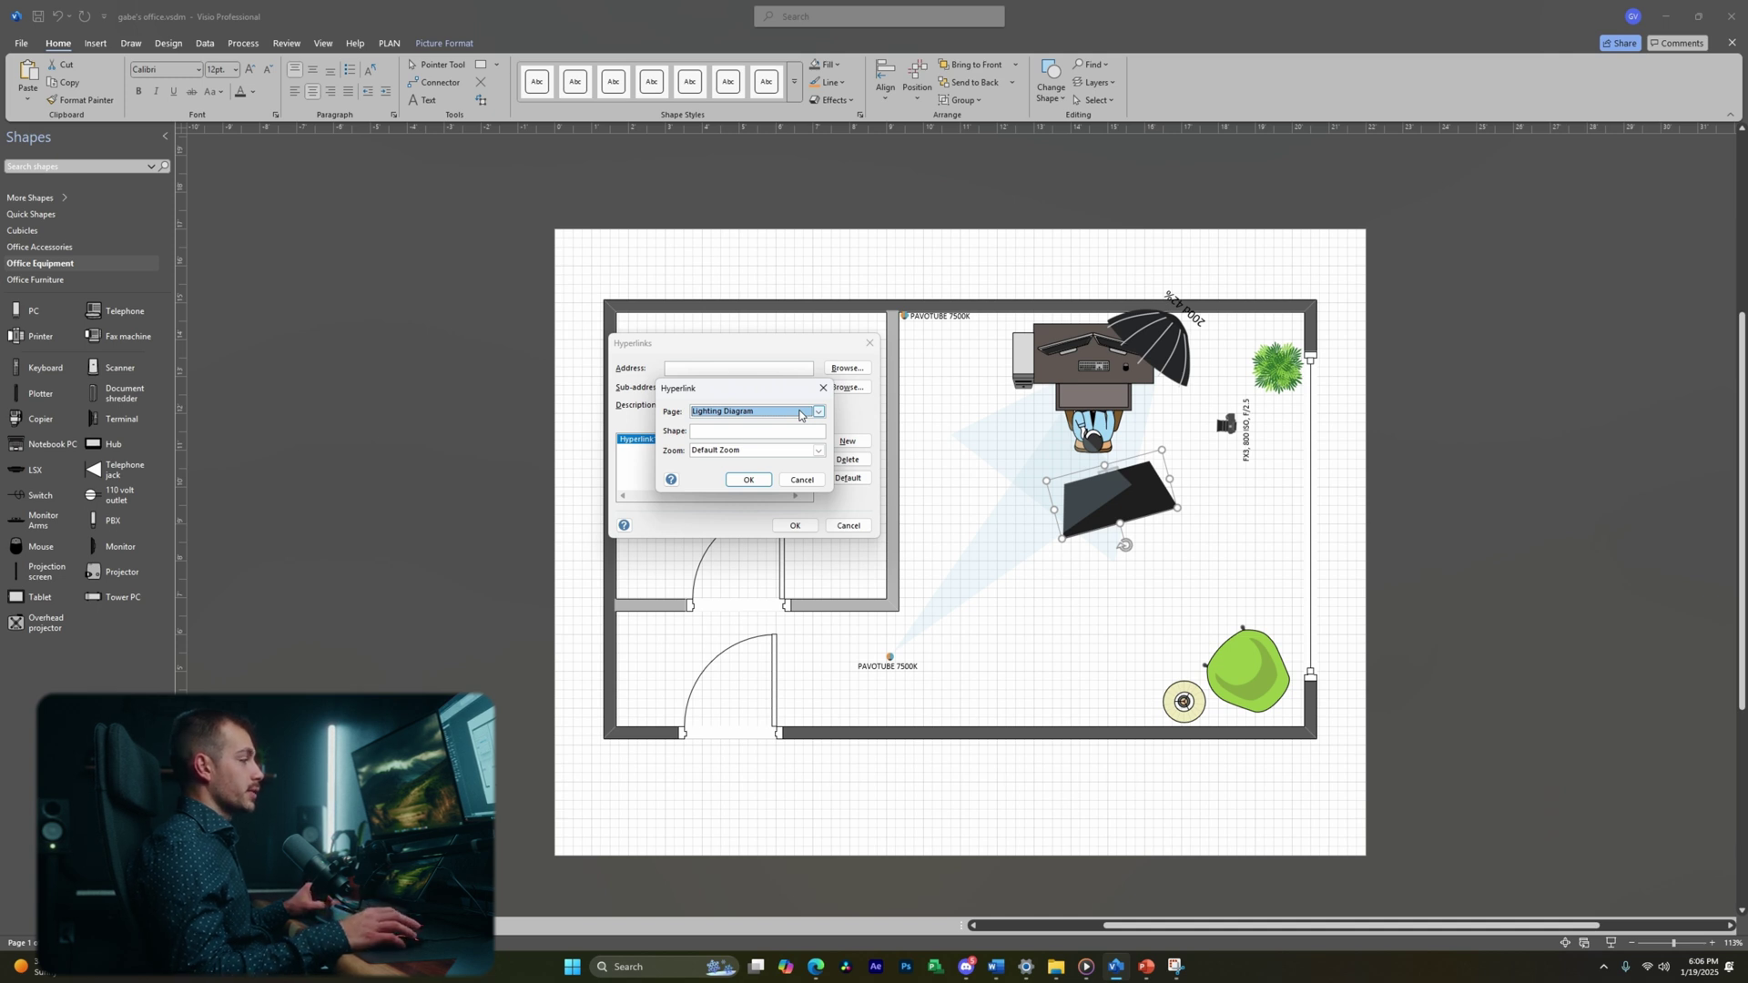
pyautogui.press('Escape')
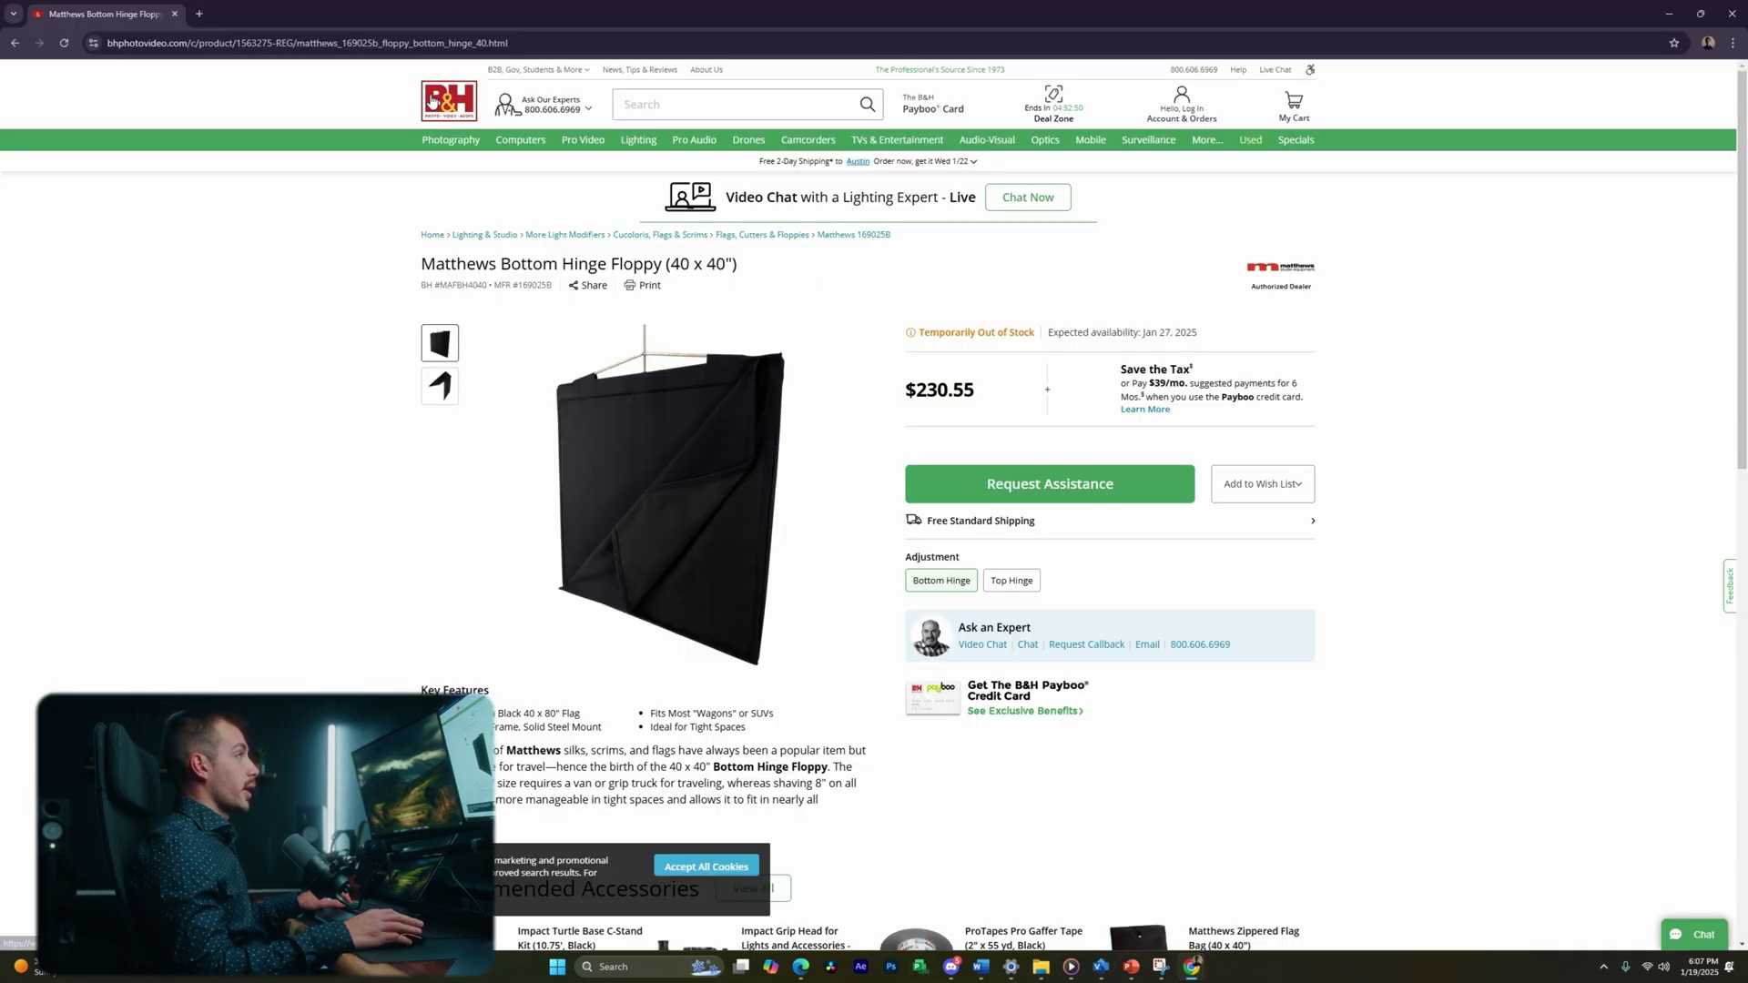
# Select the B&H Matthews Bottom Hinge Floppy page URL in Chrome's address bar
pyautogui.click(410, 40)
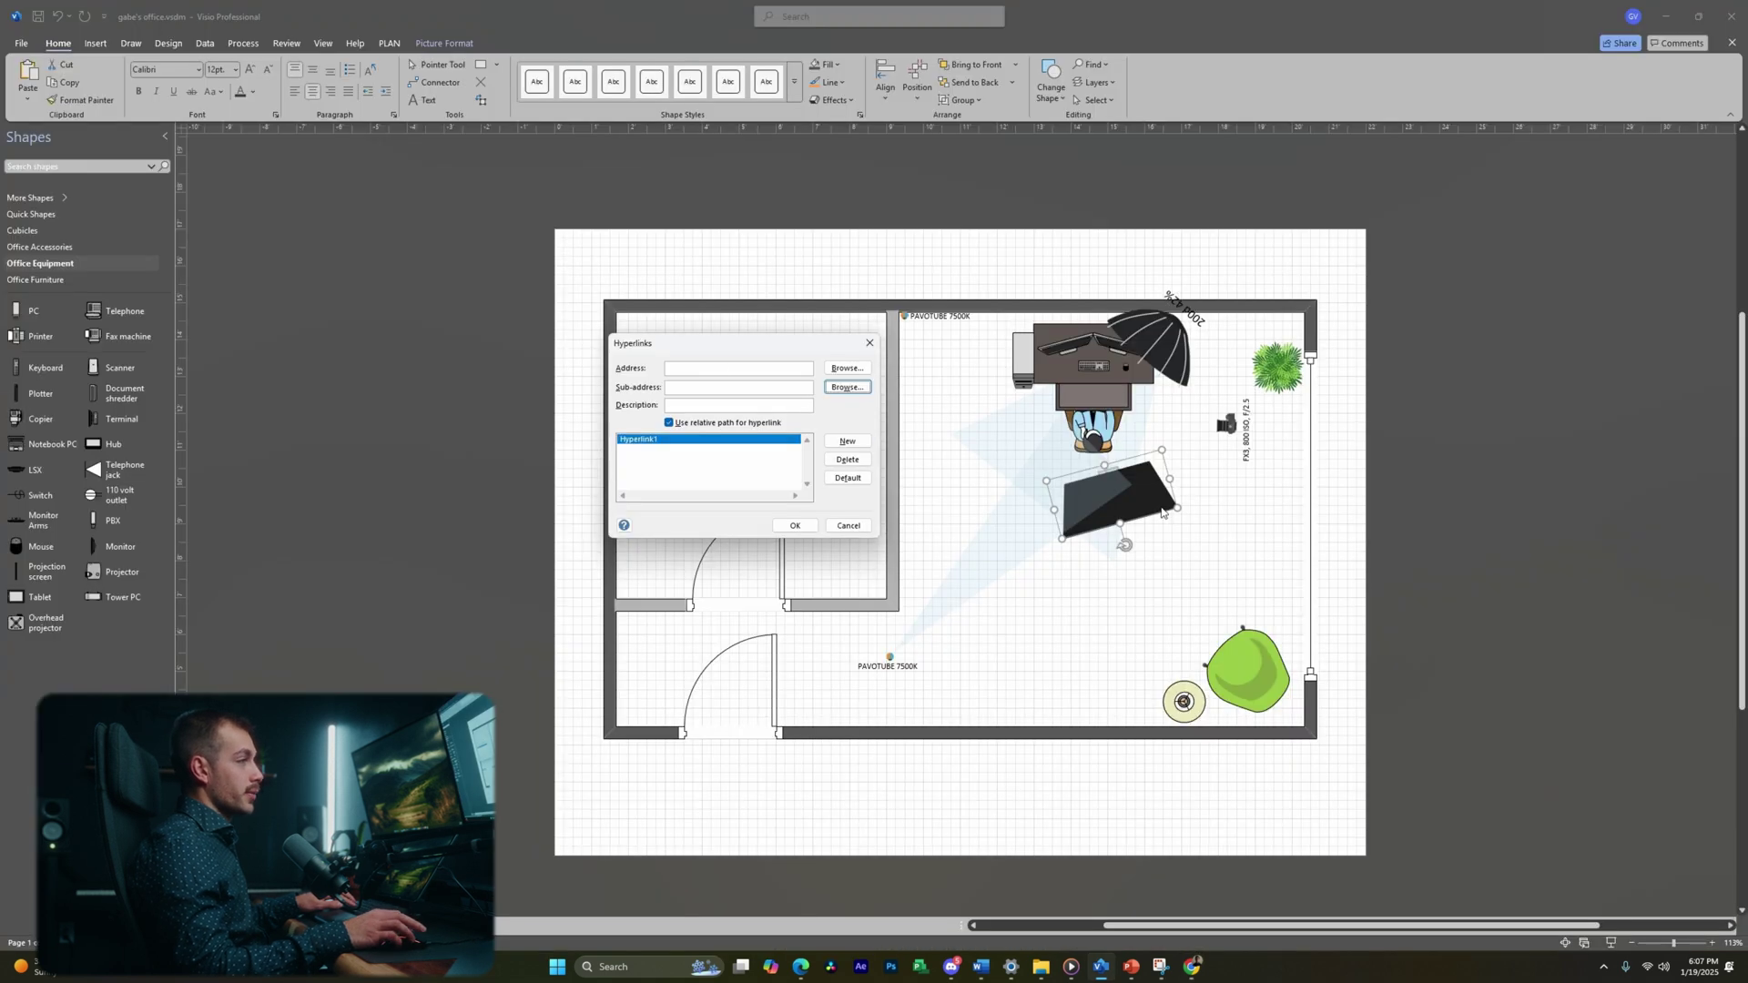
# Paste the B&H product URL as the black flag's hyperlink address and confirm it
pyautogui.click(723, 370)
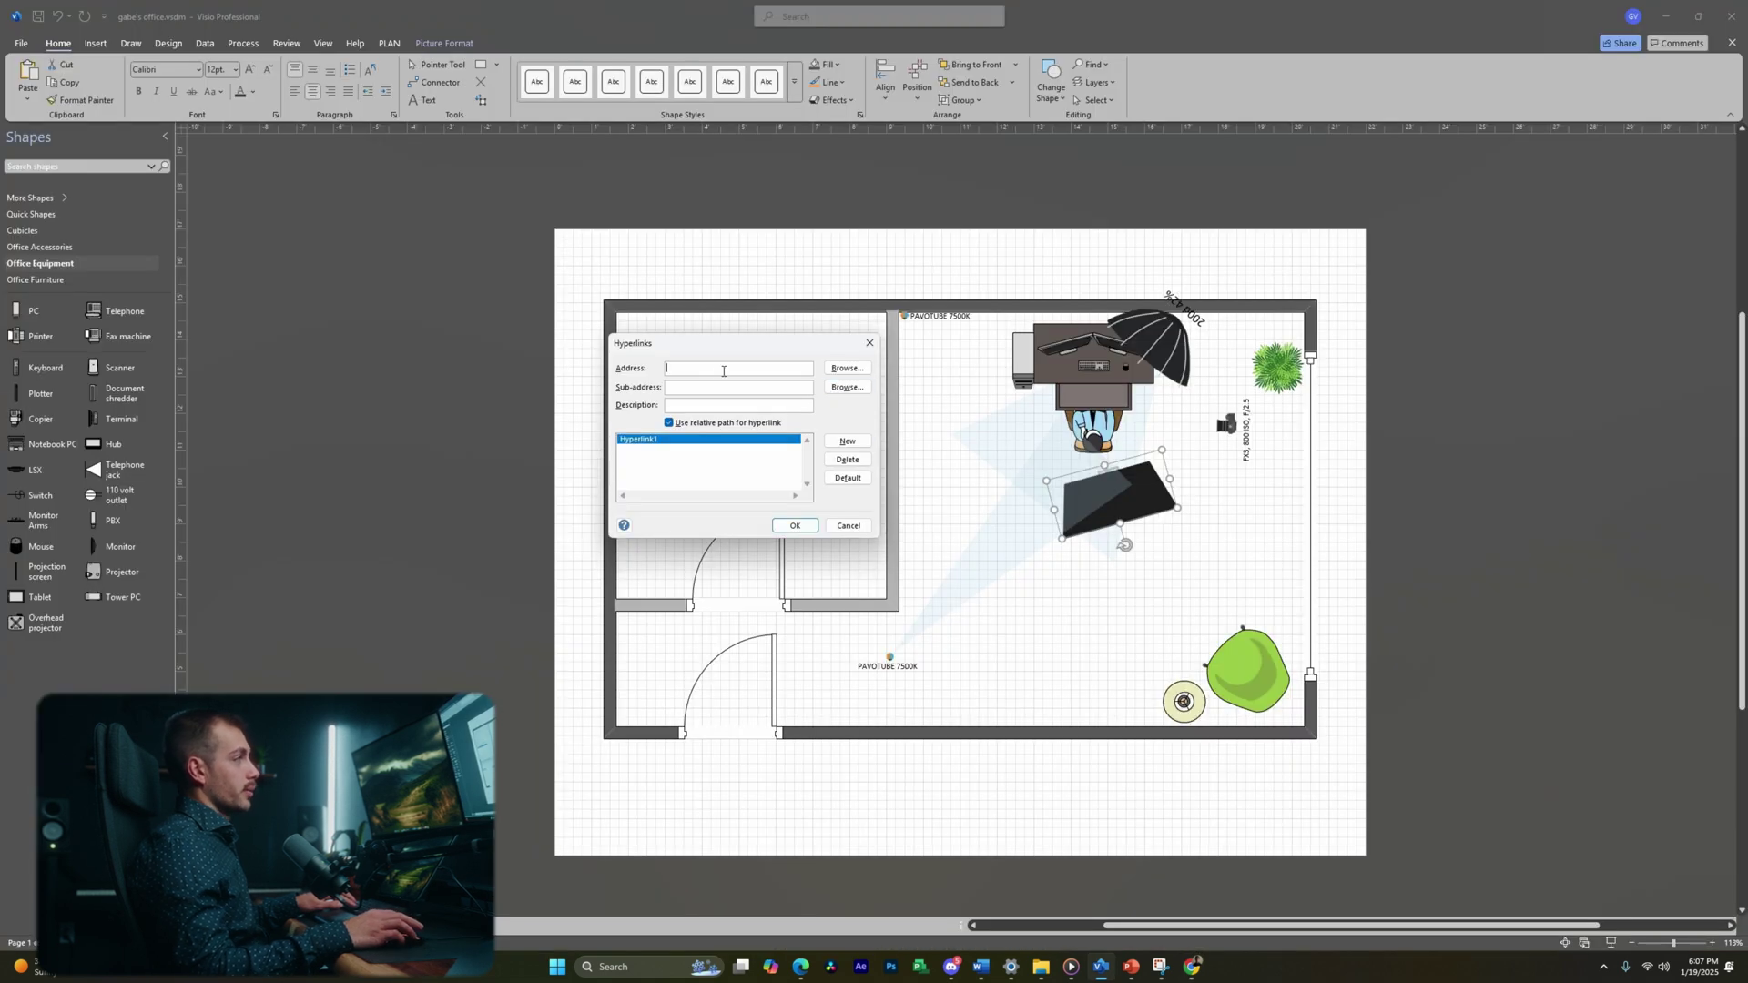
pyautogui.hotkey('ctrl', 'v')
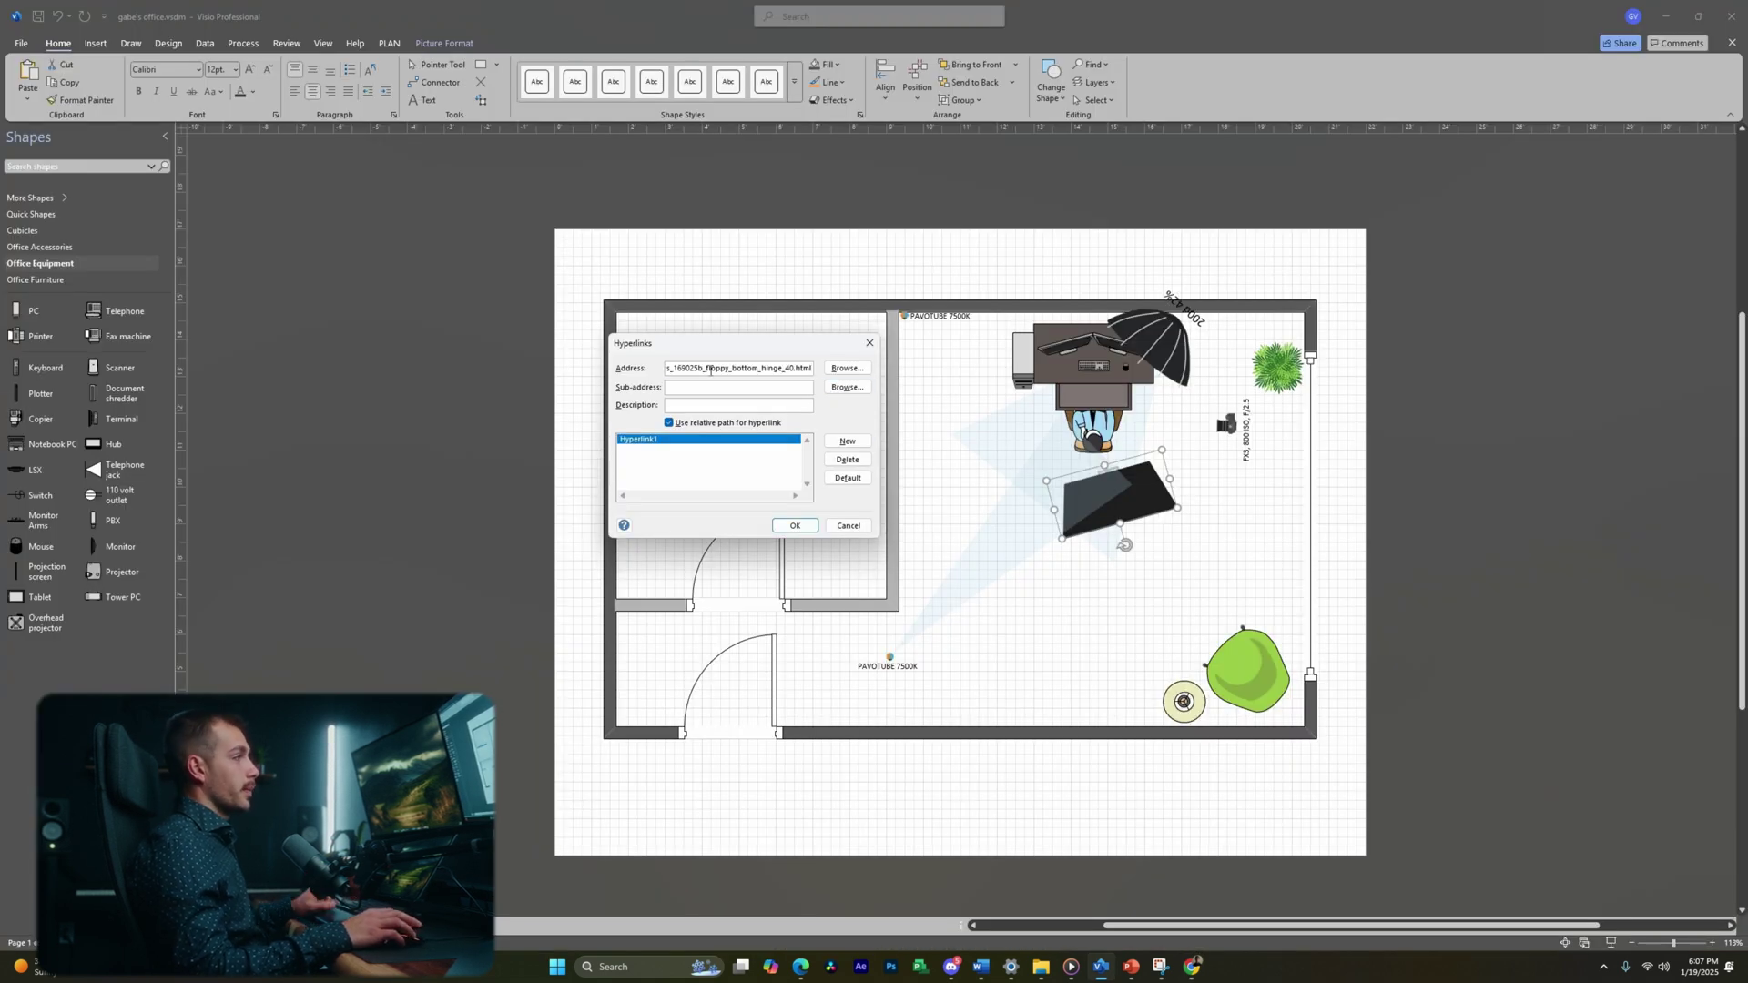
pyautogui.click(794, 526)
# Follow the black flag's hyperlink from its right-click menu to open the product page
pyautogui.click(1047, 598)
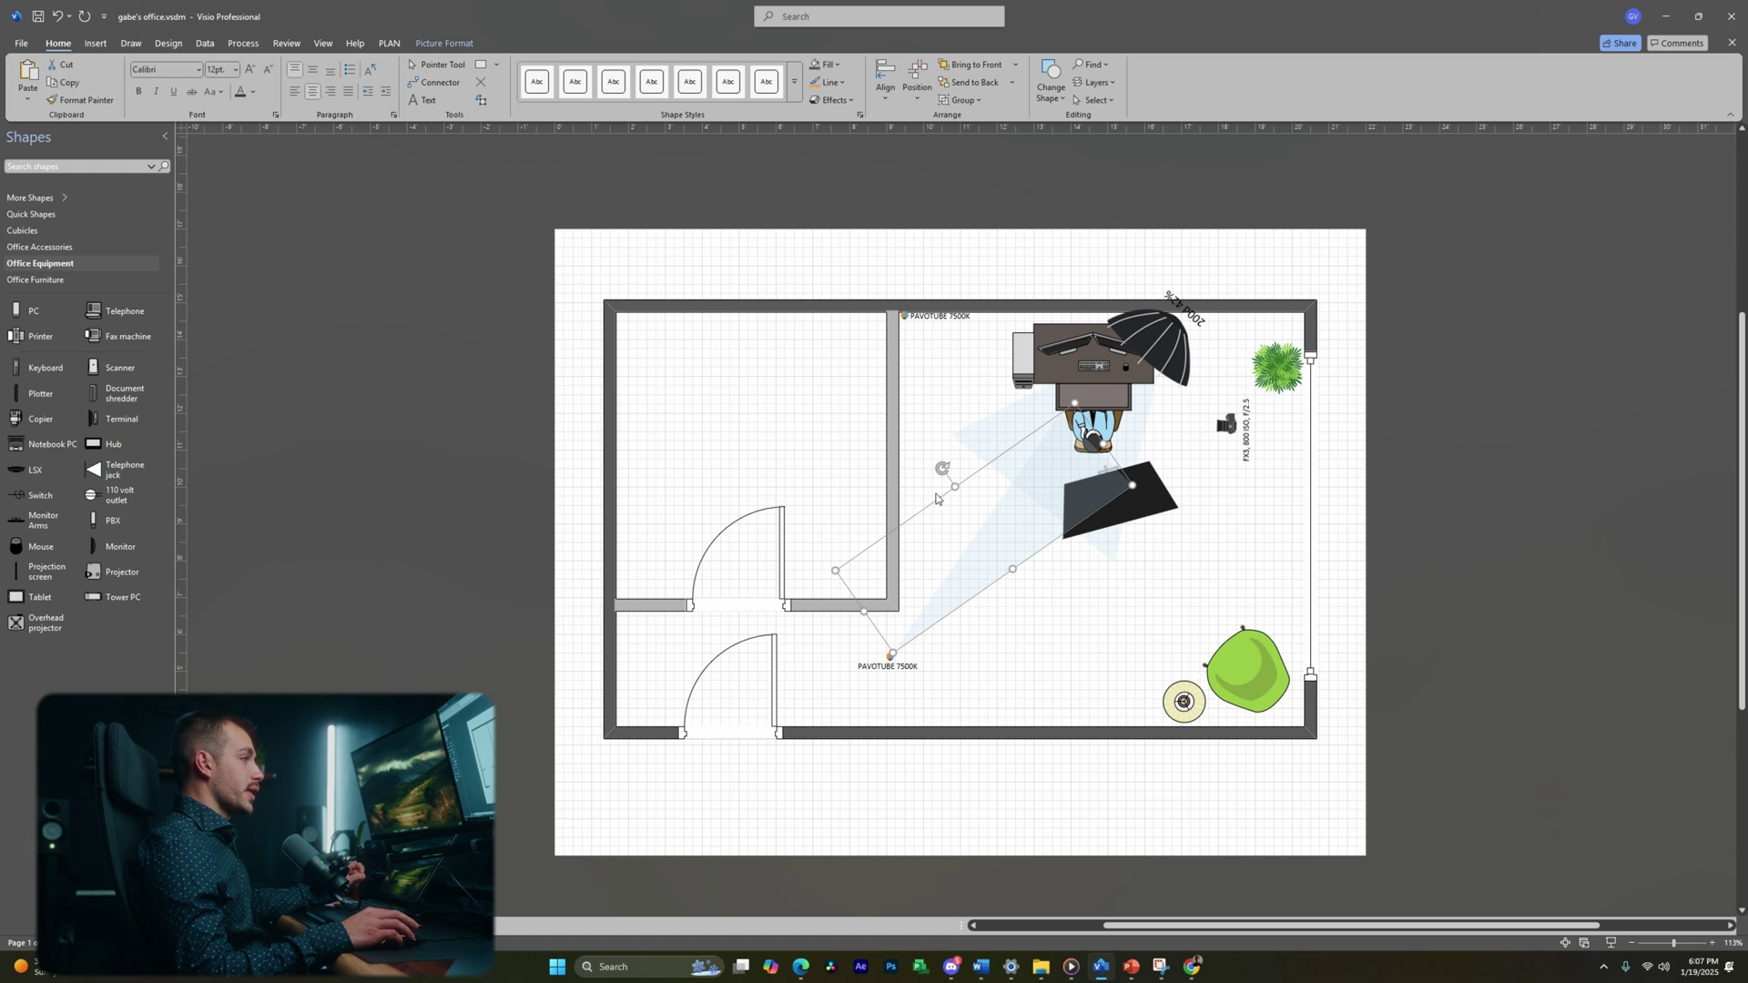
pyautogui.click(834, 489)
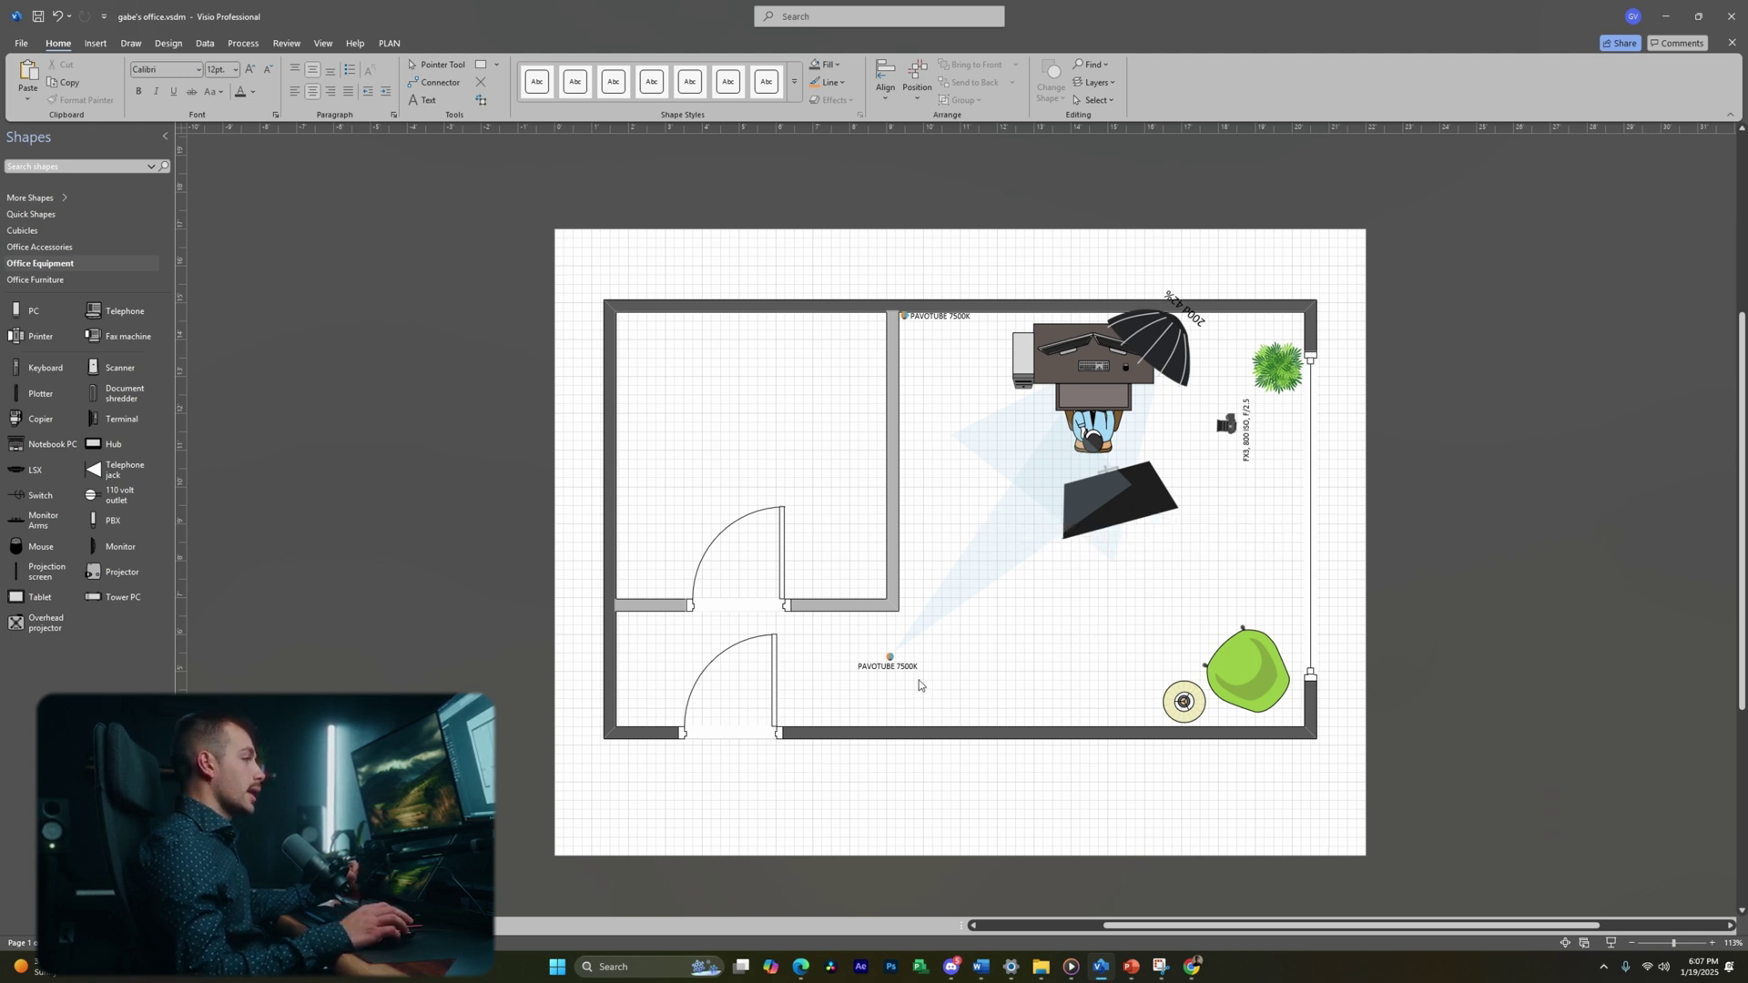
pyautogui.rightClick(1151, 512)
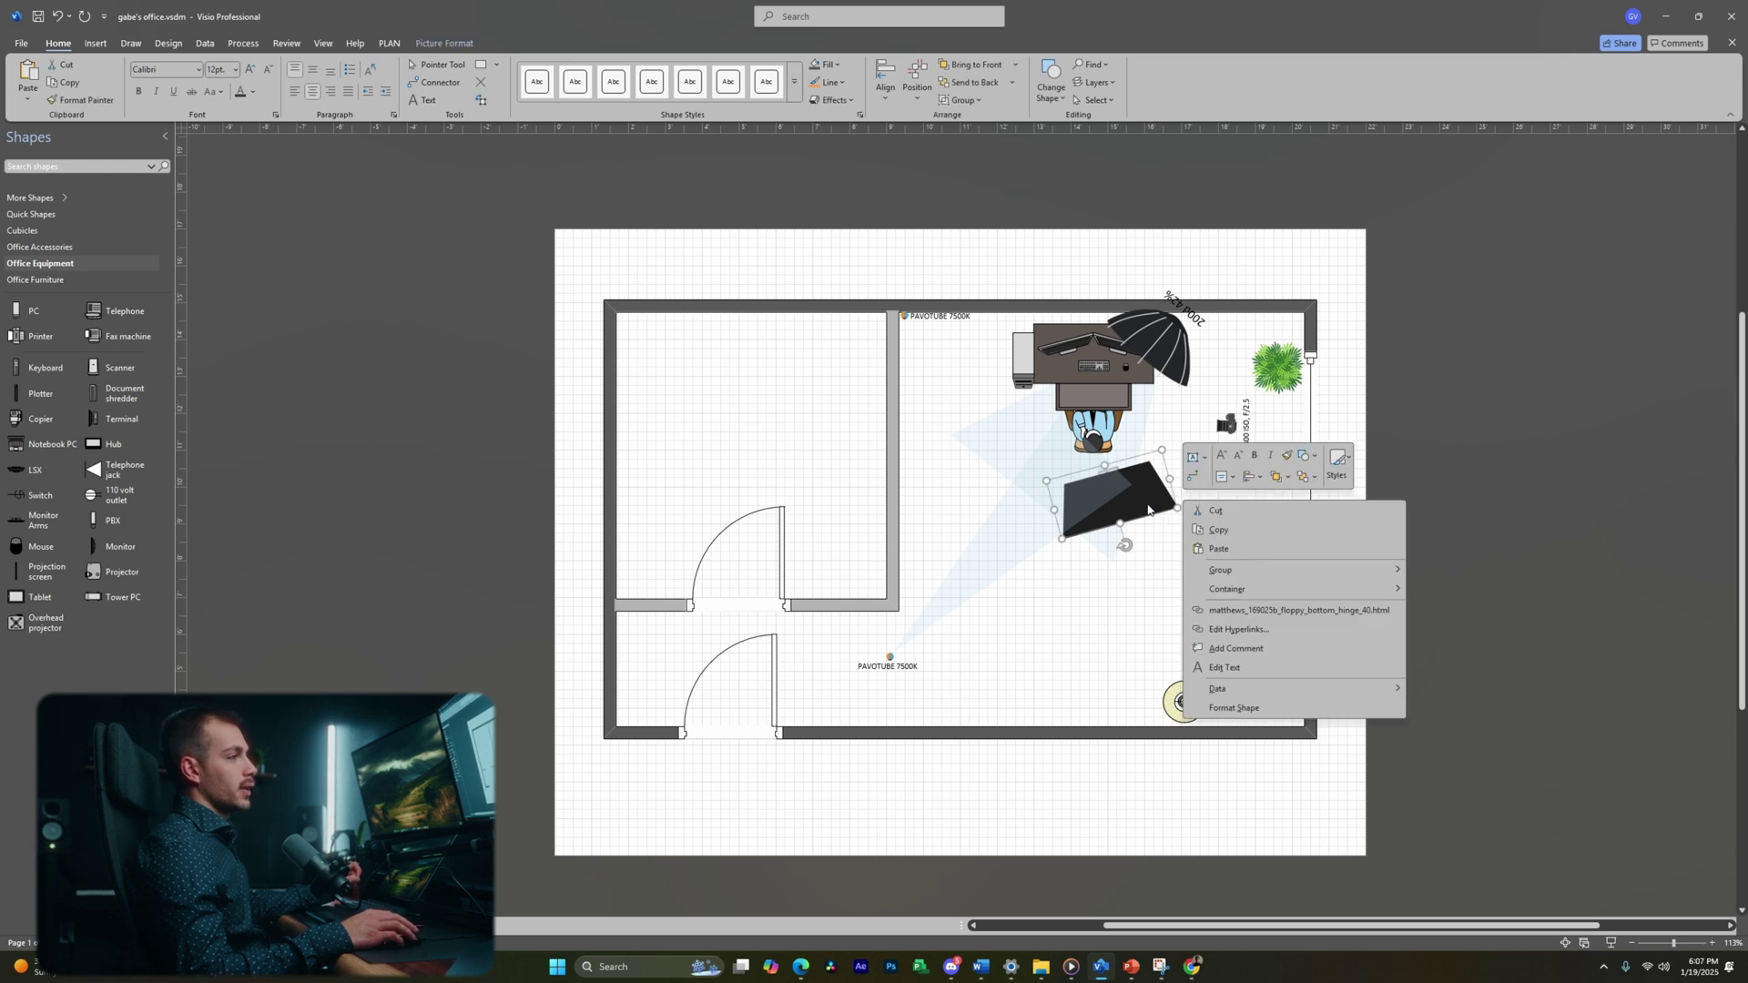
pyautogui.click(1264, 611)
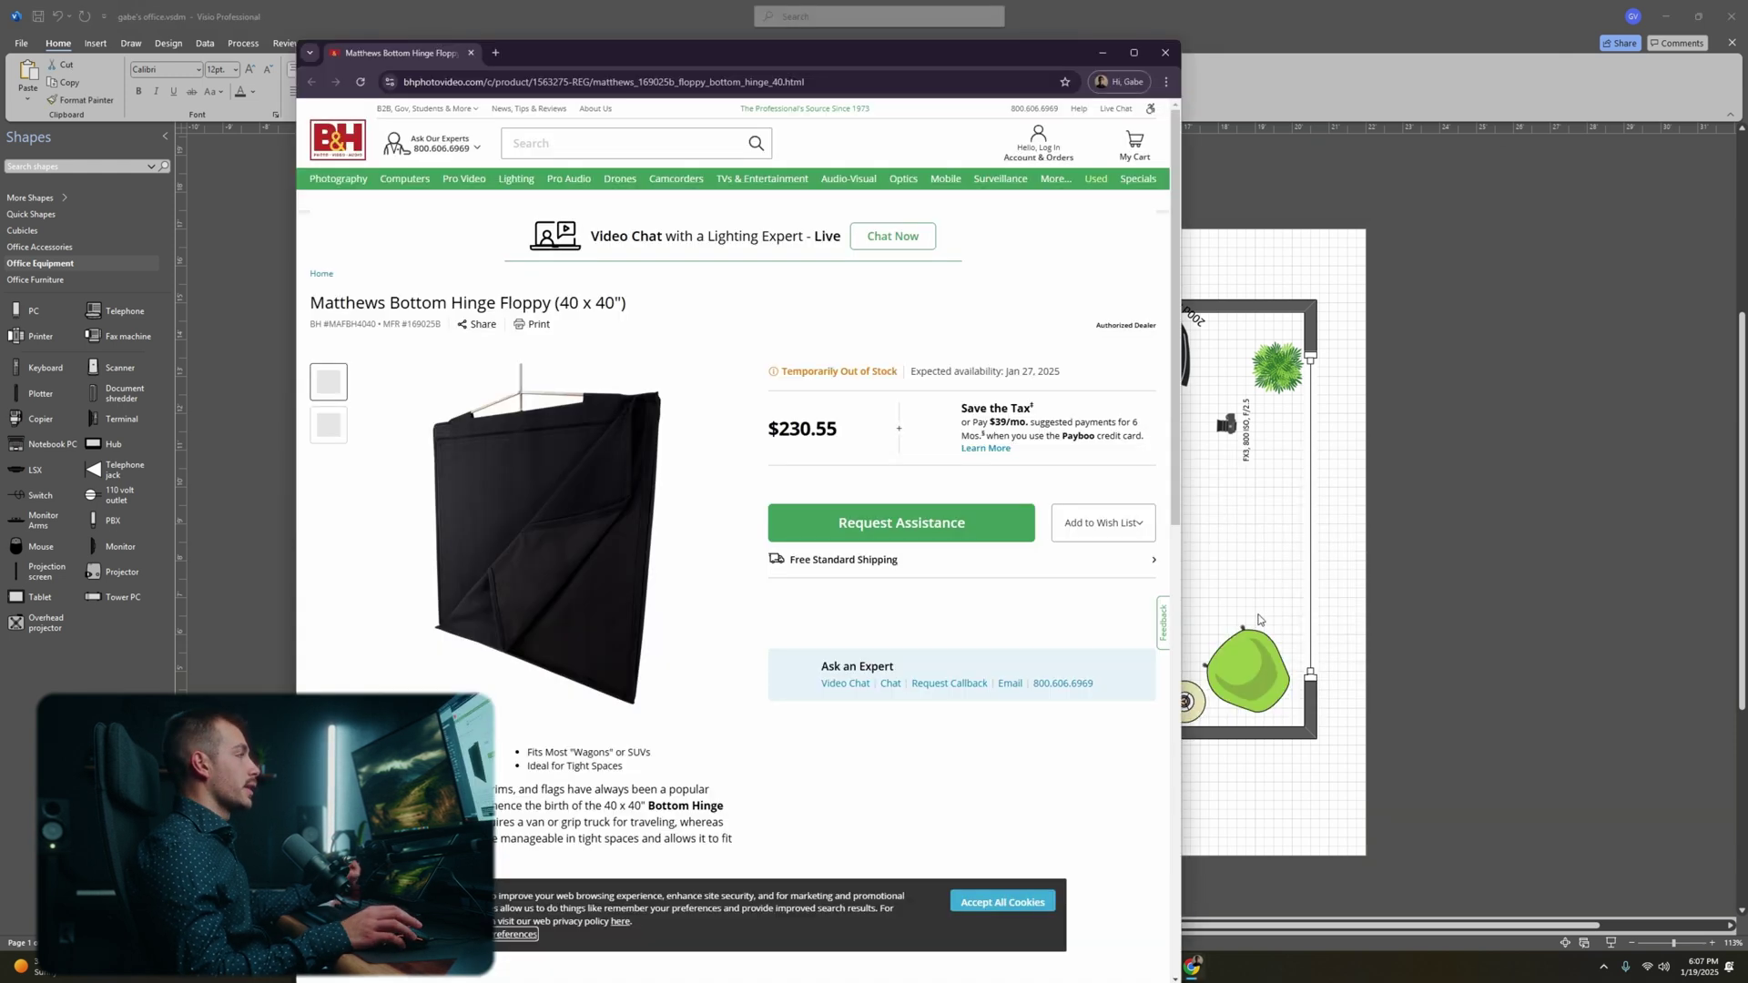
# Close the Chrome window showing the Matthews floppy product page
pyautogui.click(1163, 53)
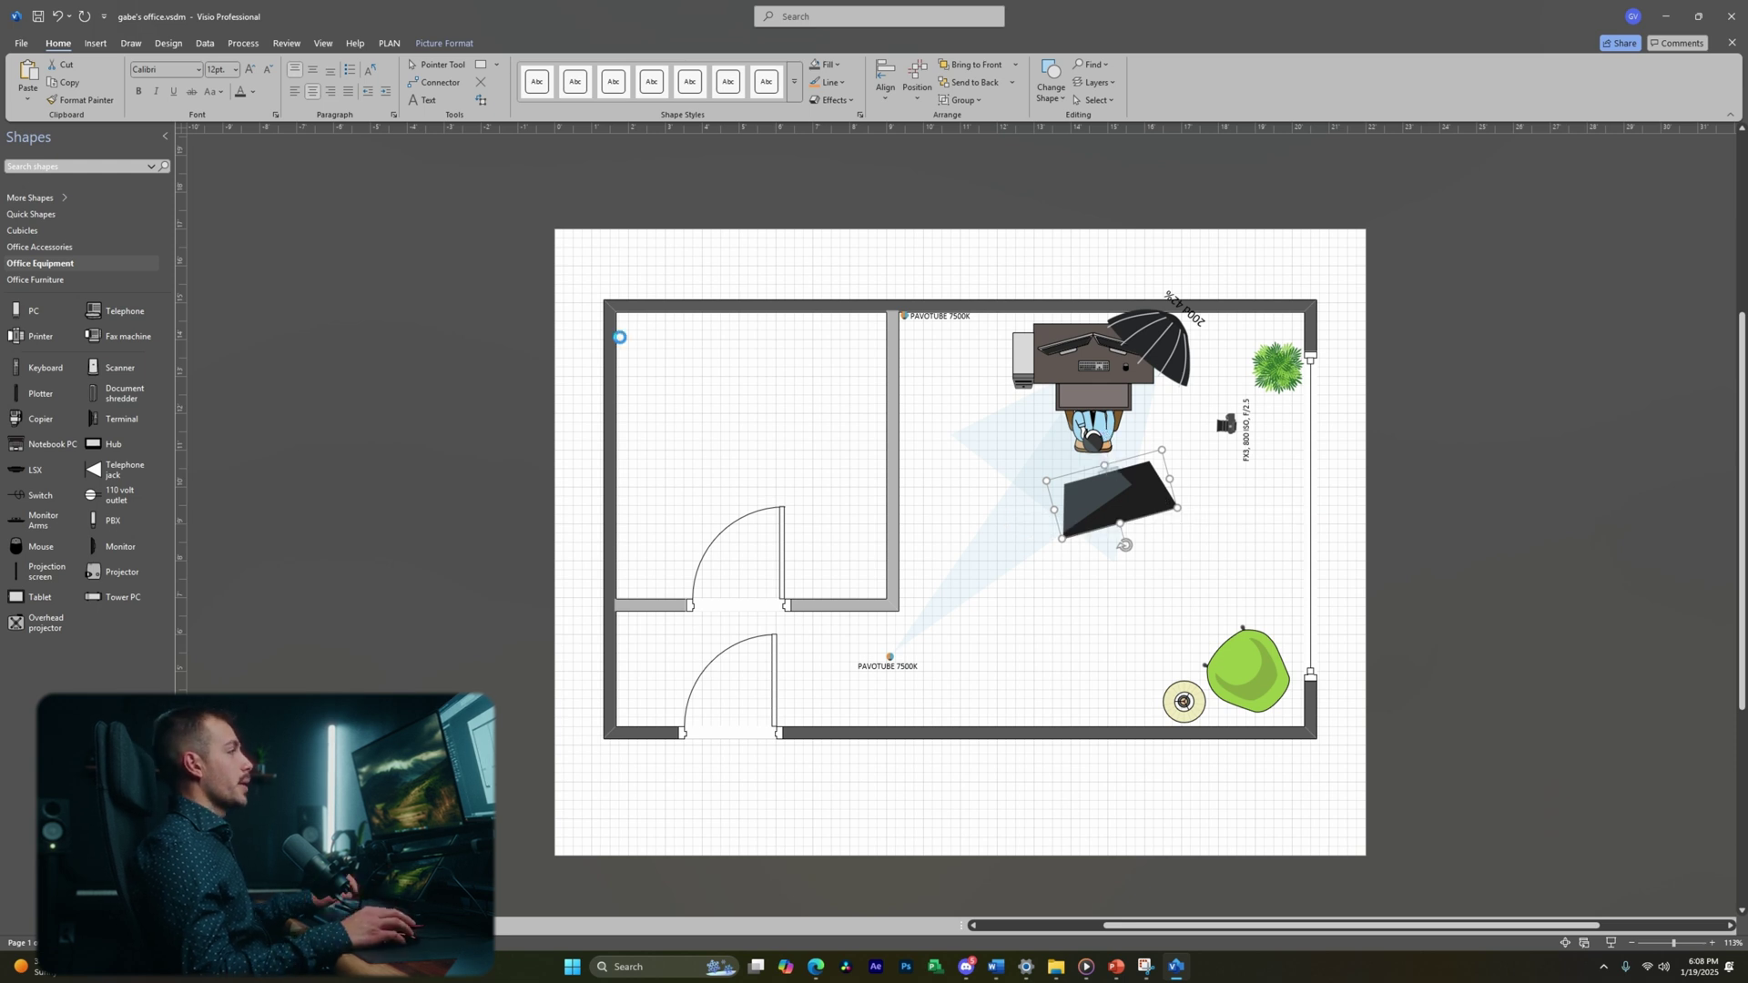
# Select the room's walls and hyperlink them to the drawing's Floor Plan page as sub-address
pyautogui.click(609, 331)
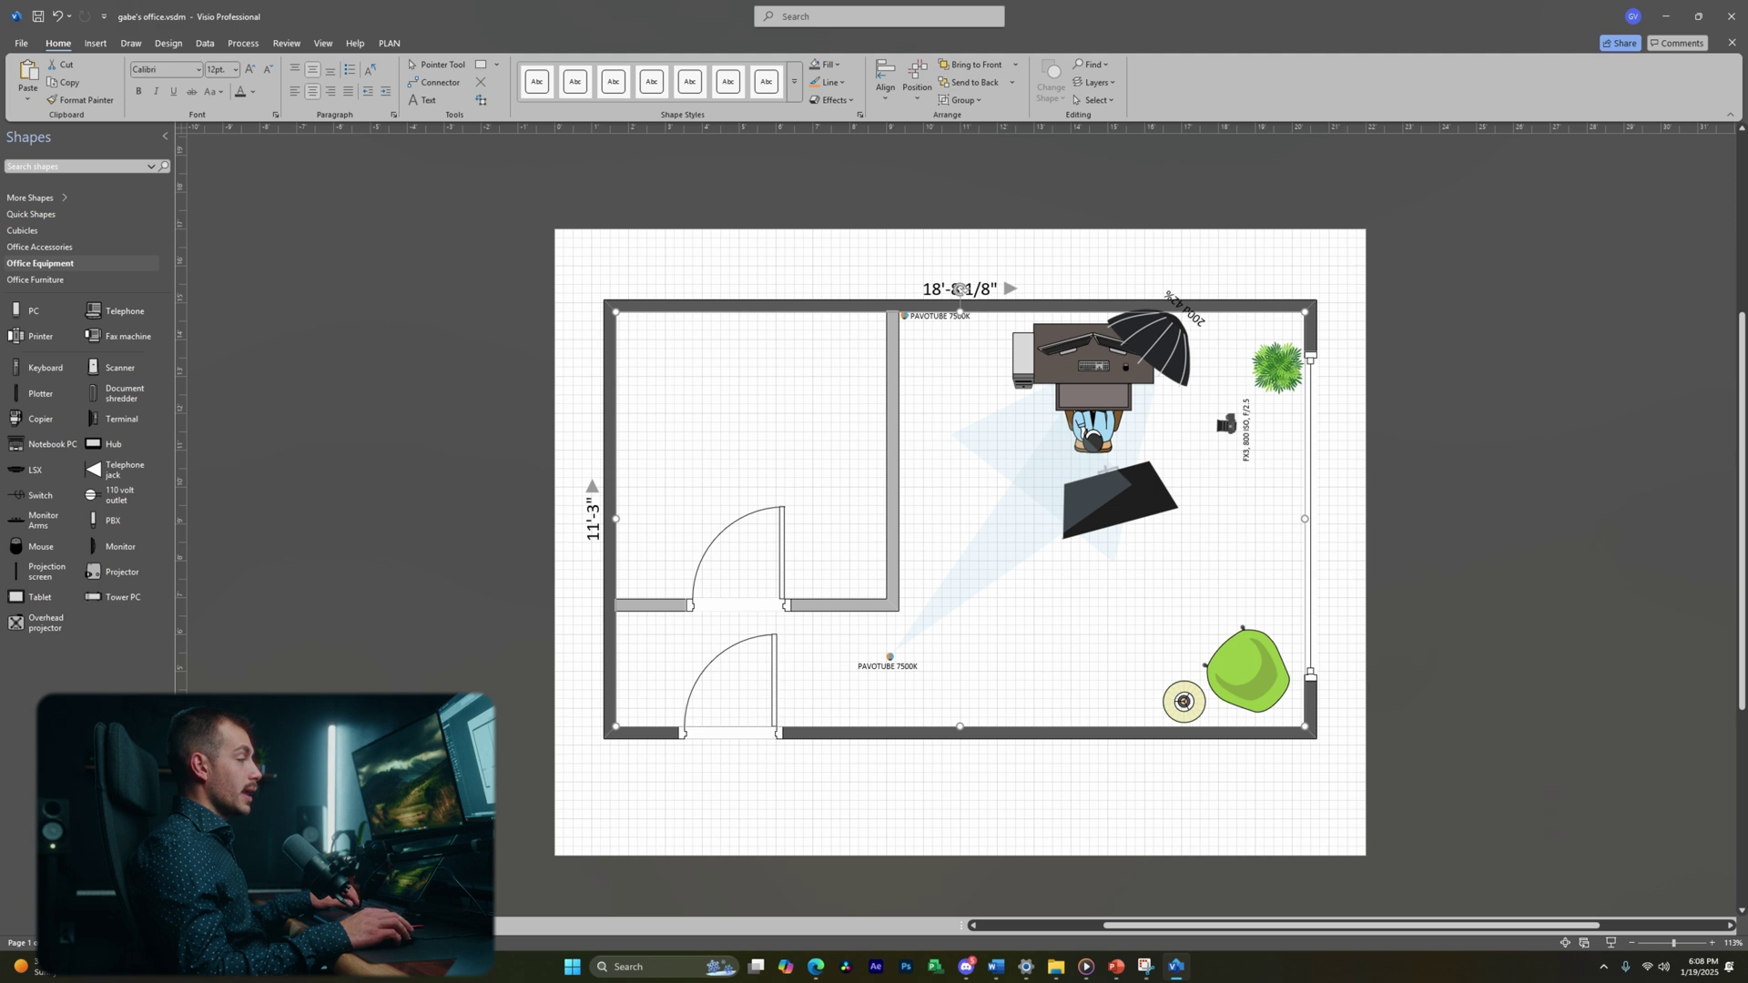
pyautogui.hotkey('ctrl', 'pagedown')
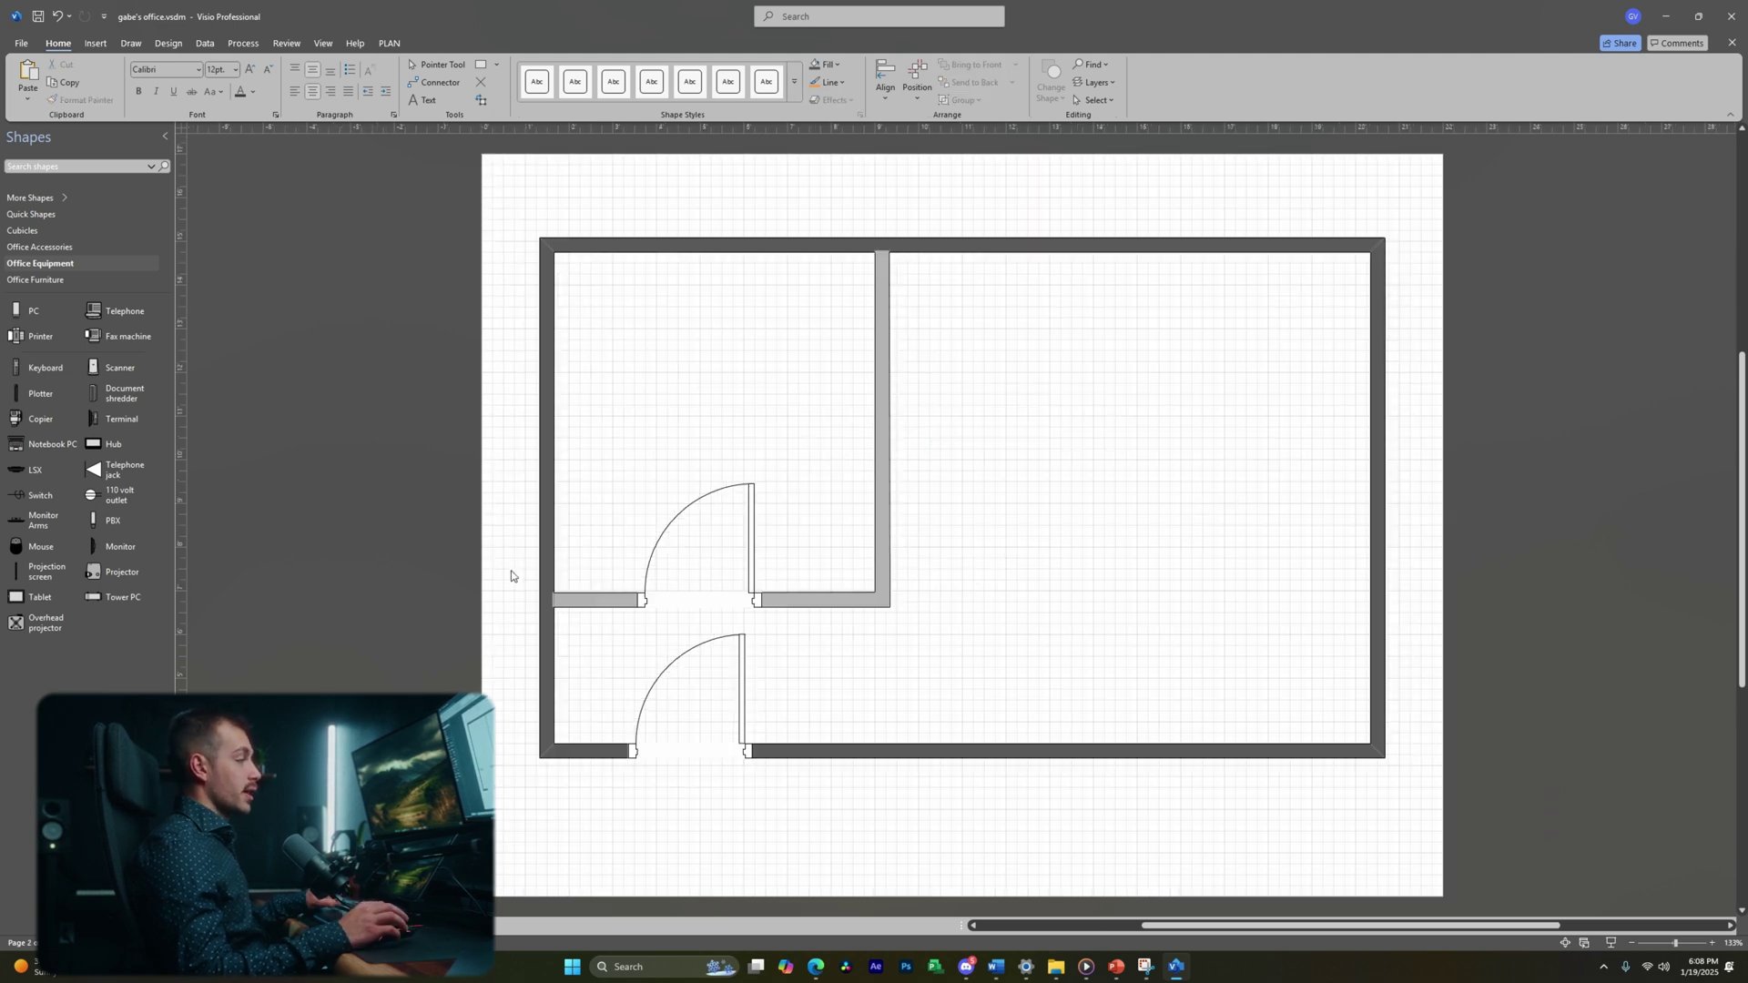
pyautogui.hotkey('ctrl', 'pageup')
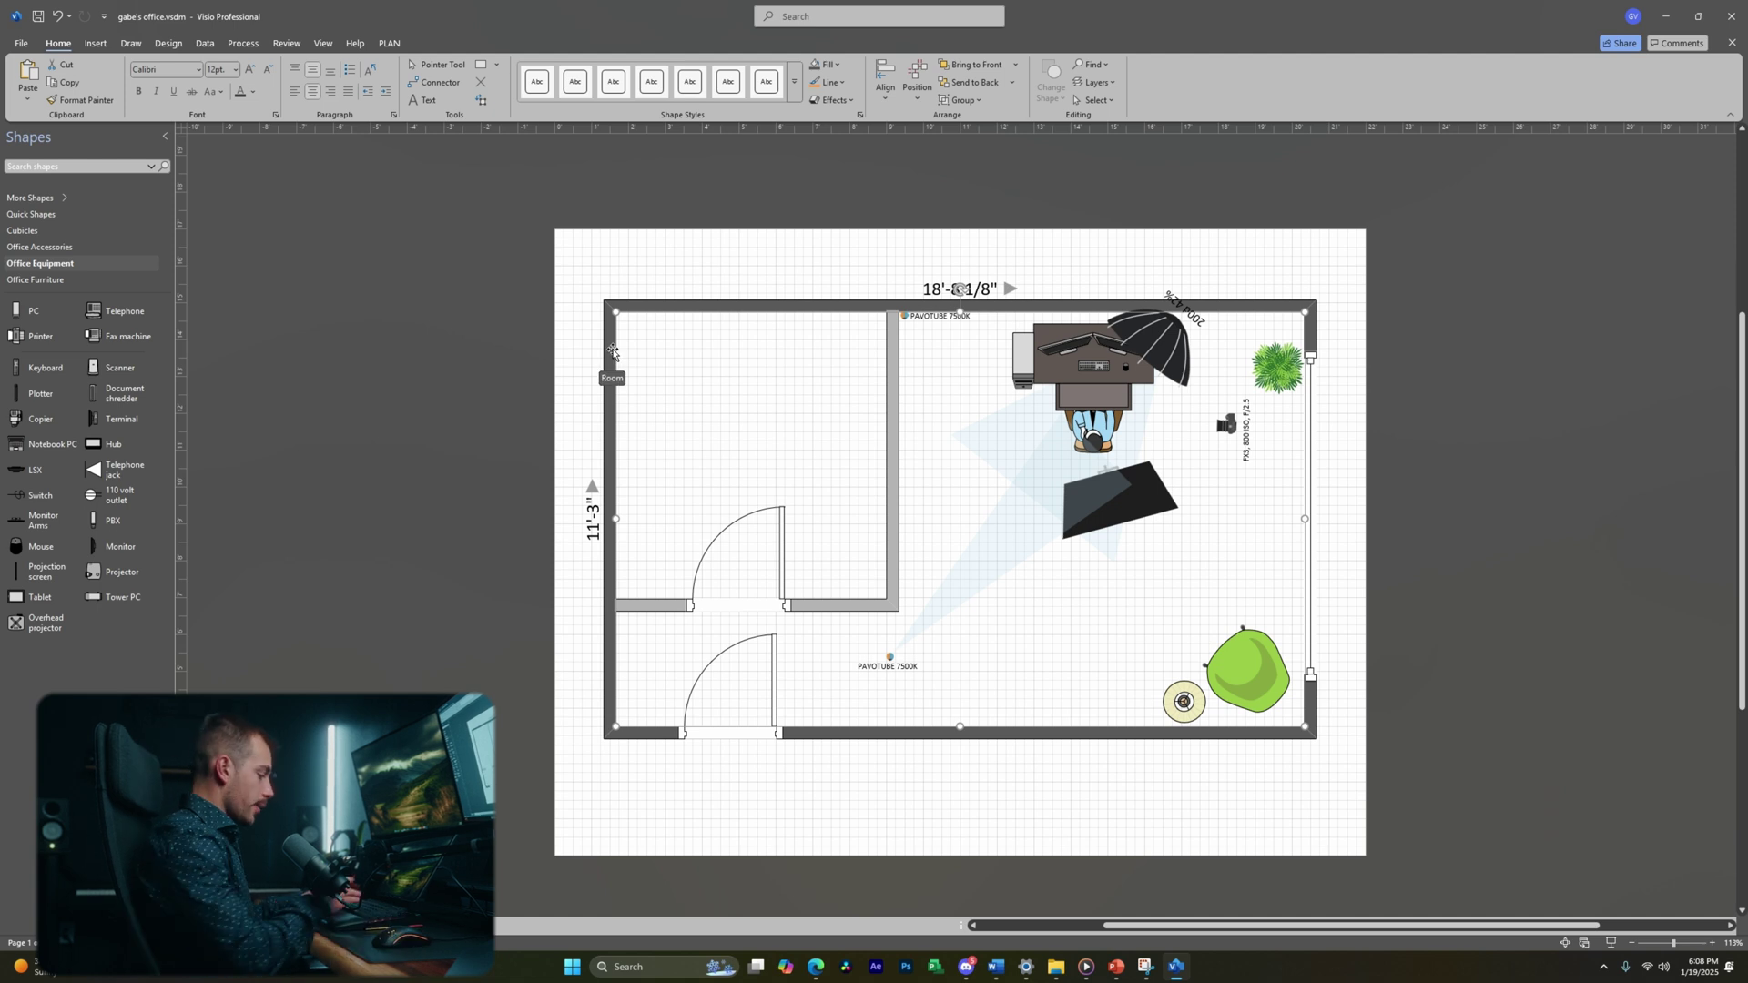
pyautogui.hotkey('ctrl', 'k')
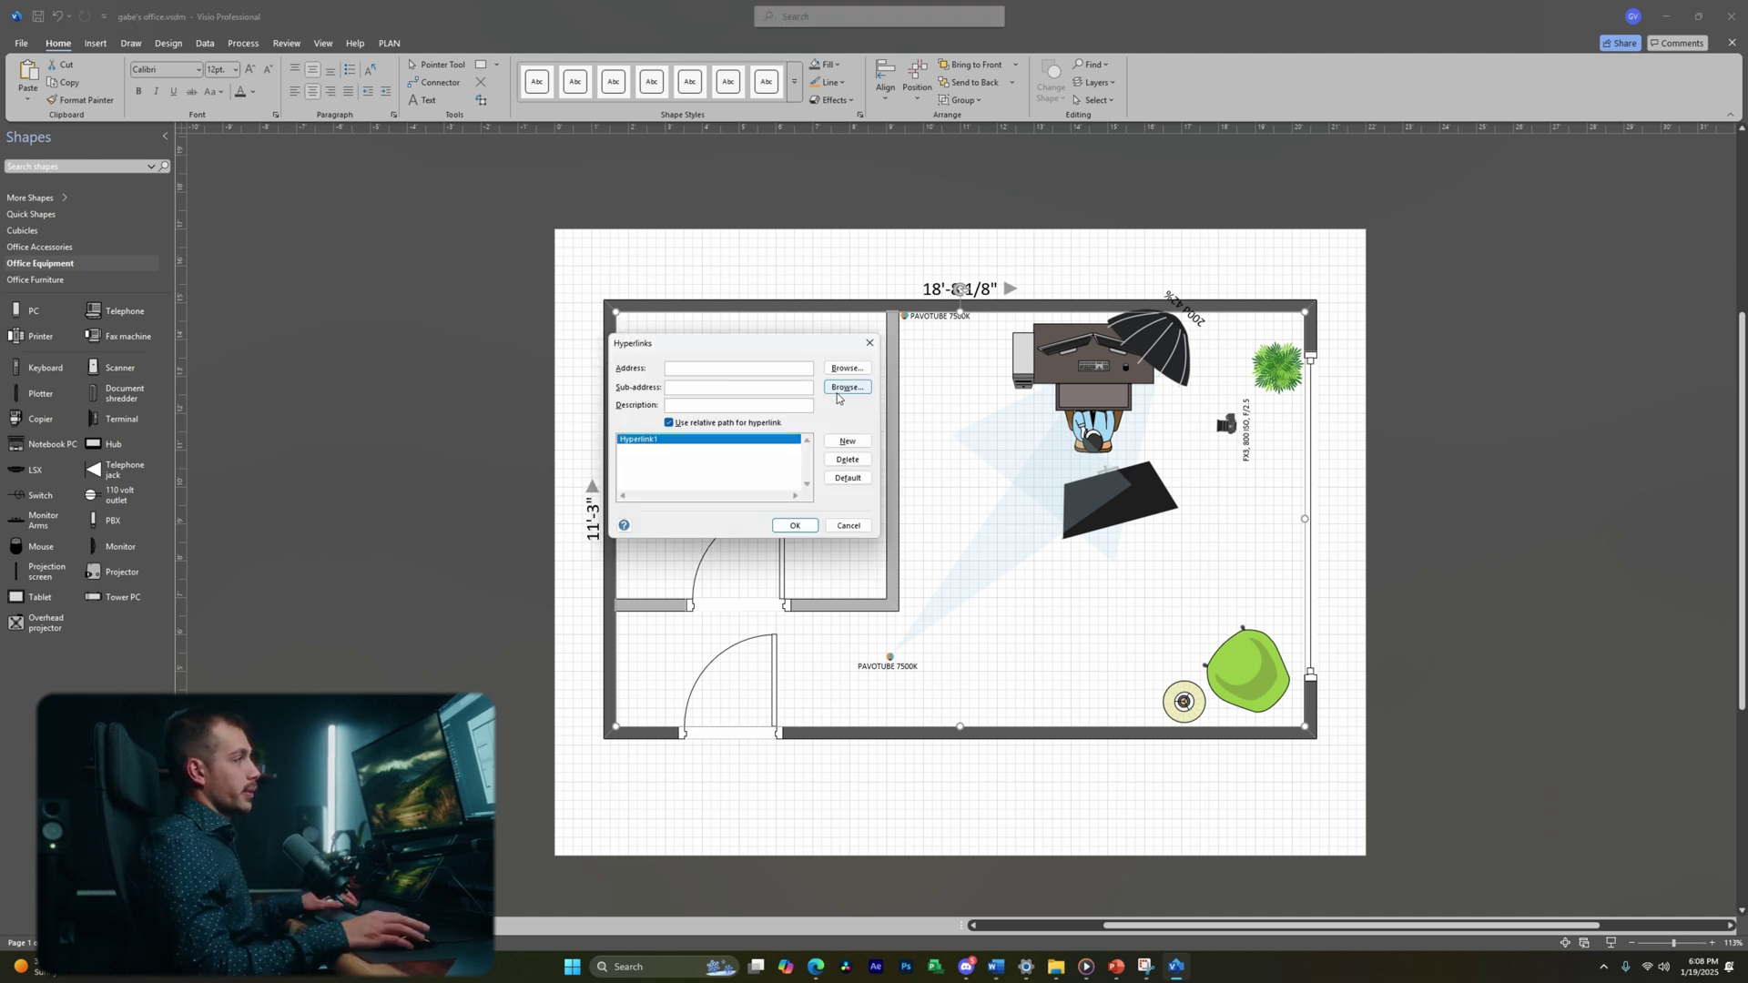
pyautogui.click(839, 389)
pyautogui.click(818, 413)
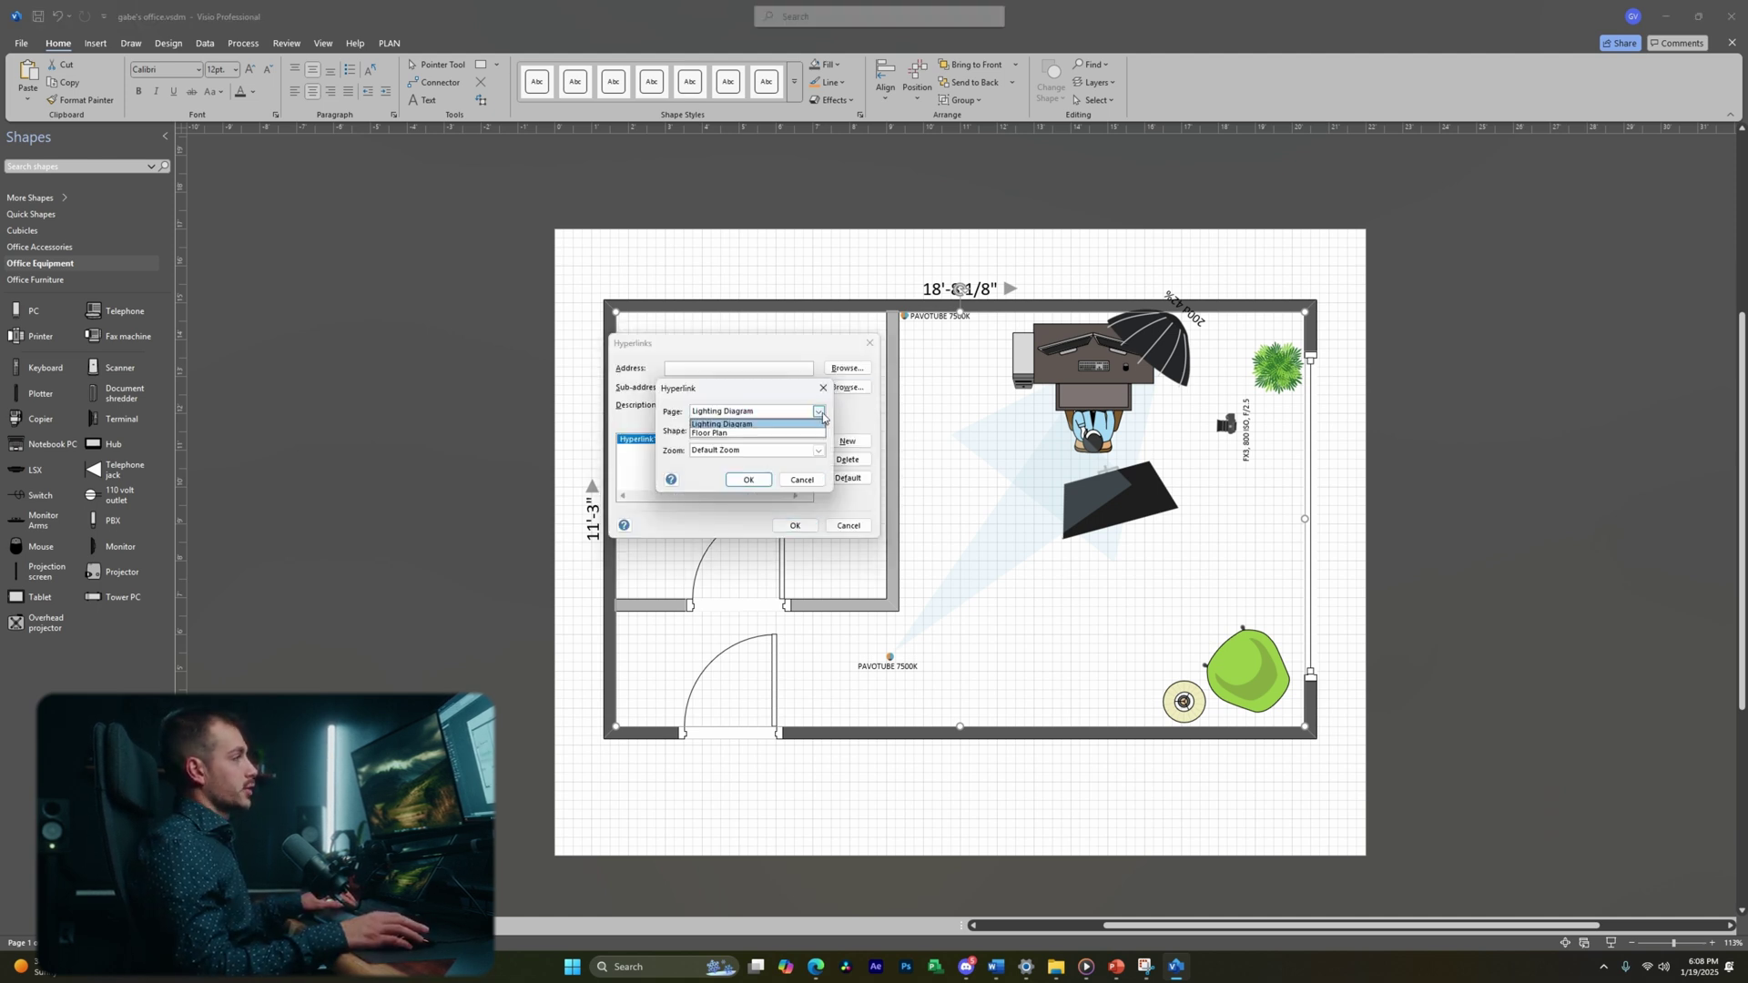
pyautogui.click(719, 434)
pyautogui.click(749, 480)
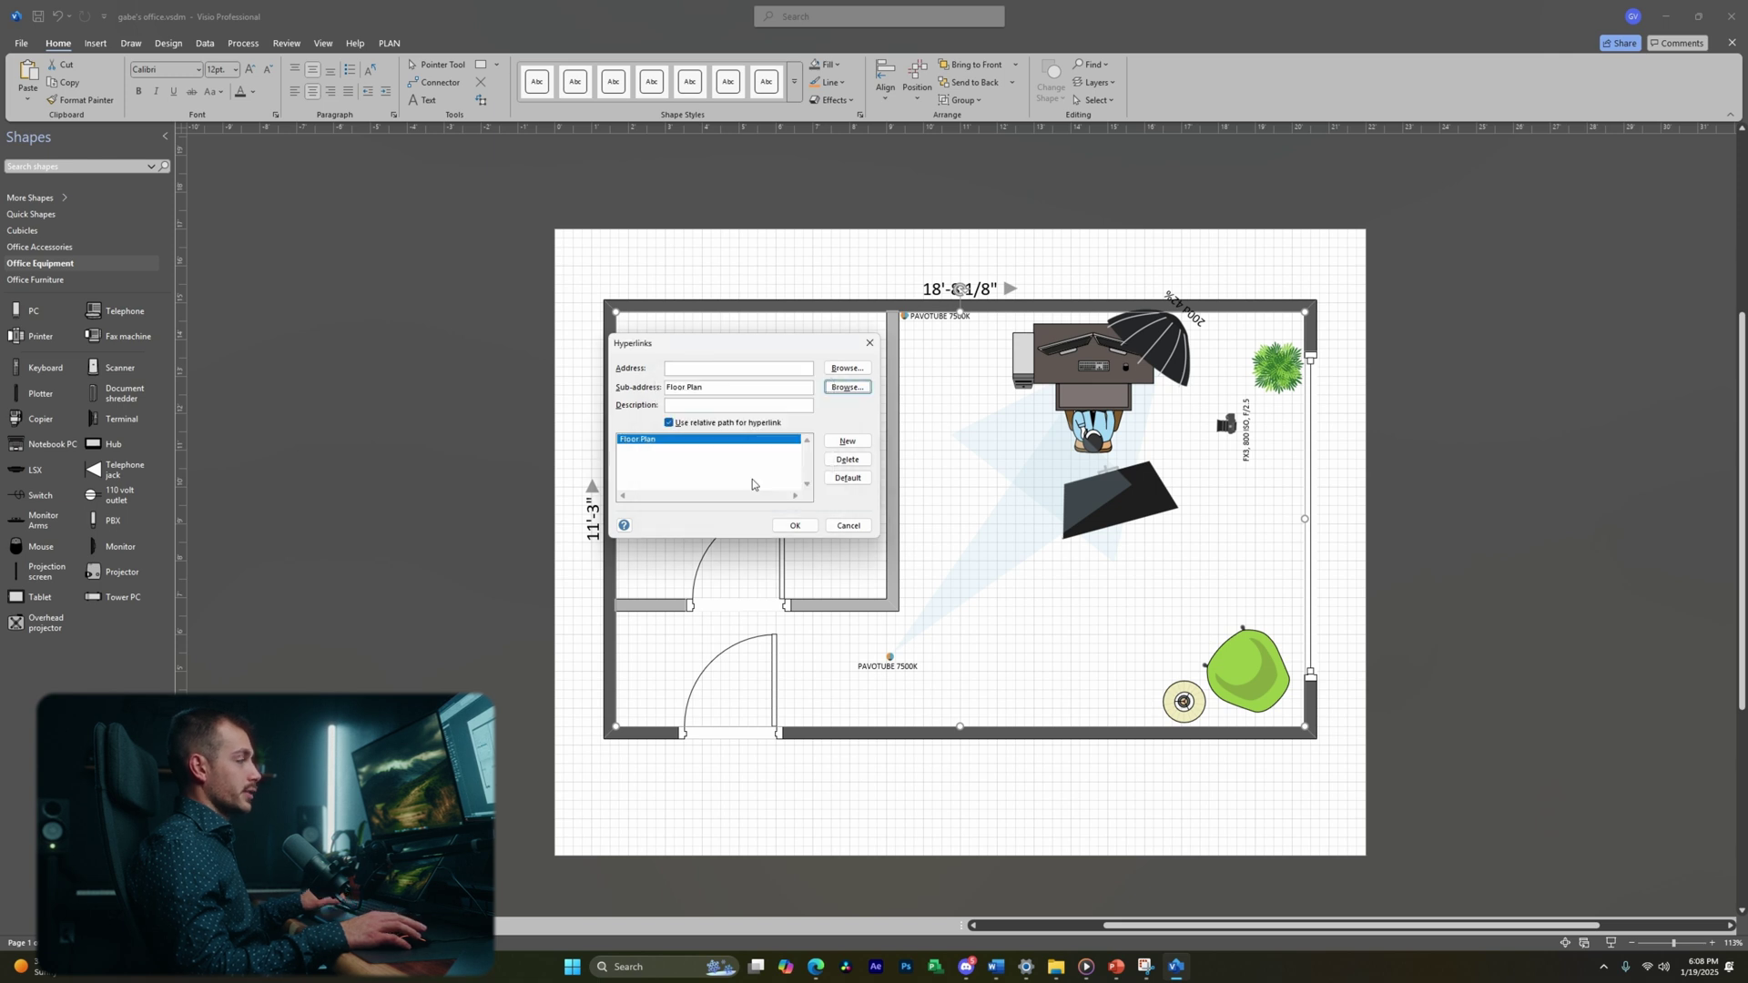
pyautogui.click(795, 525)
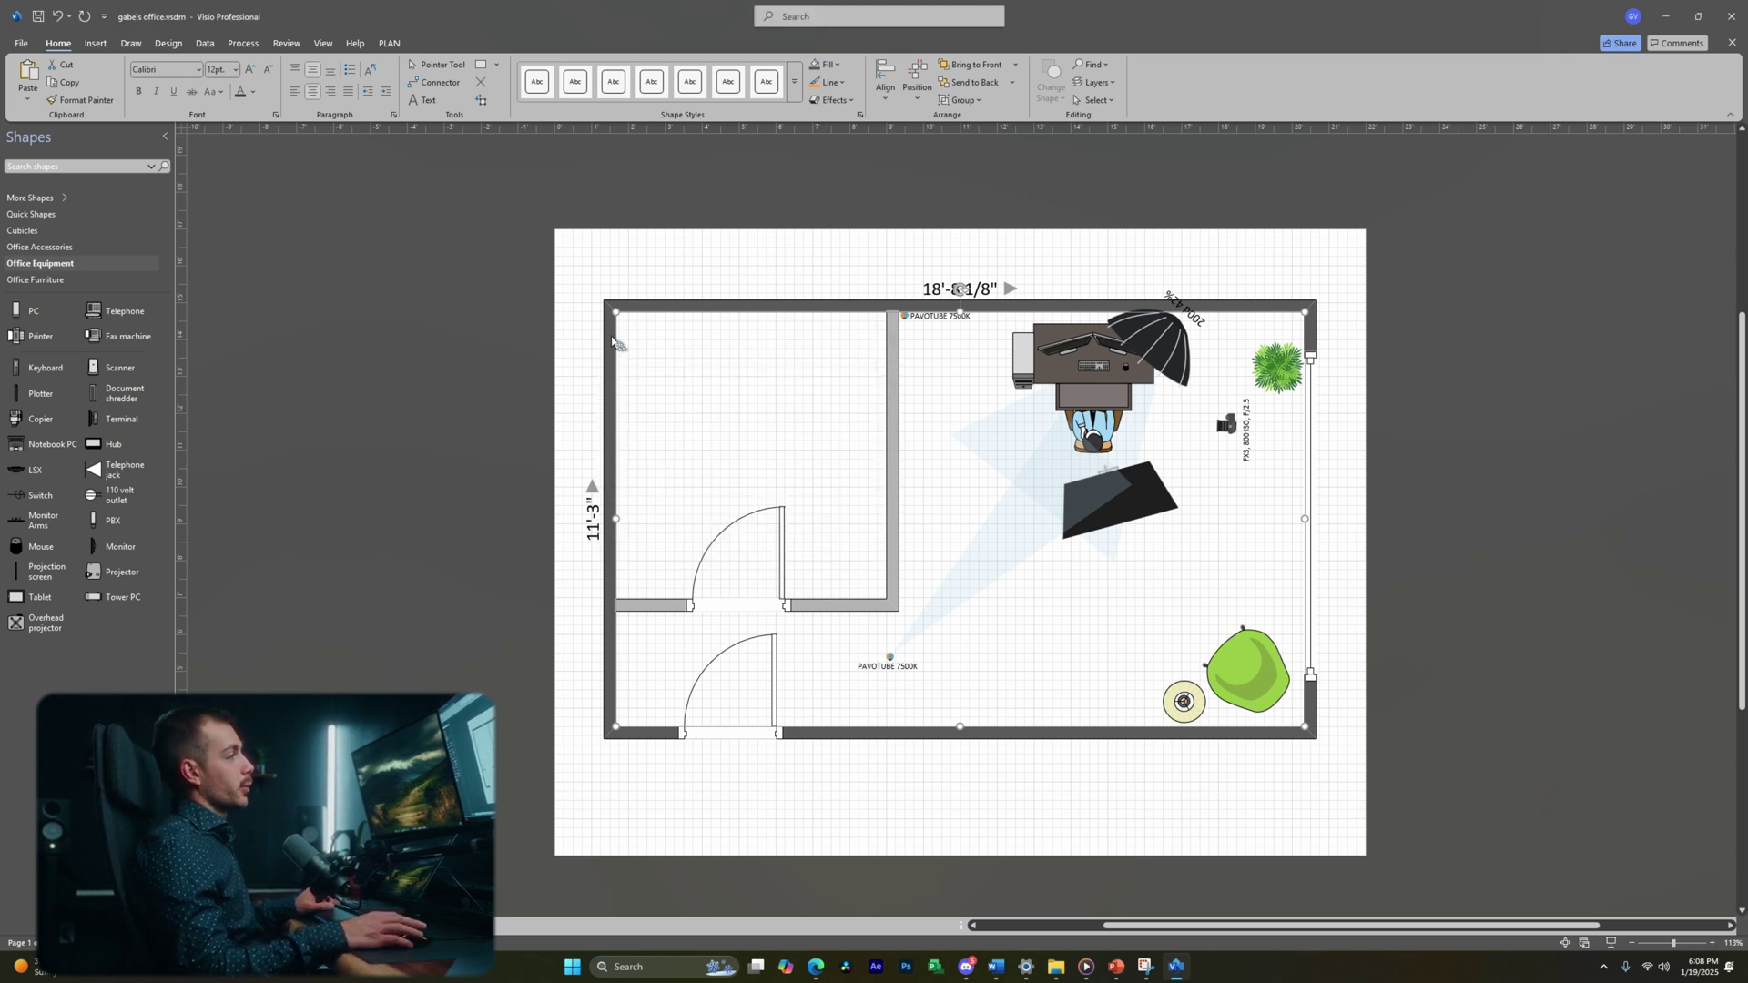
pyautogui.moveTo(608, 318)
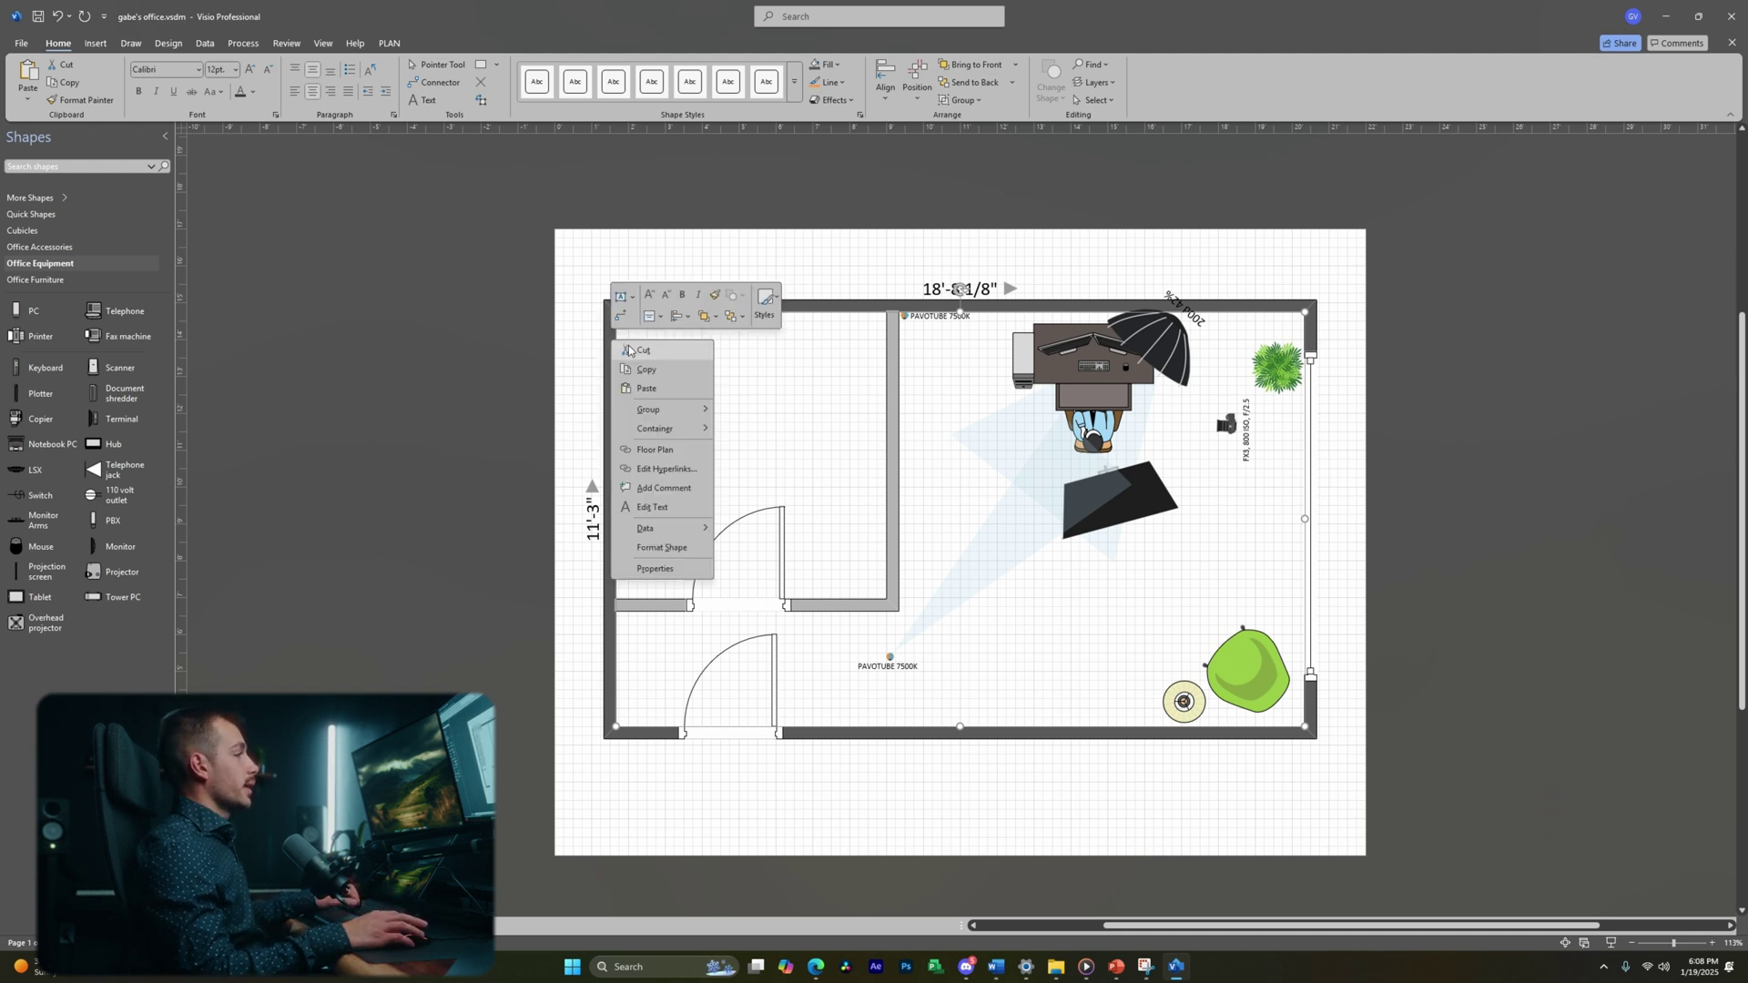
pyautogui.rightClick(612, 346)
pyautogui.click(662, 452)
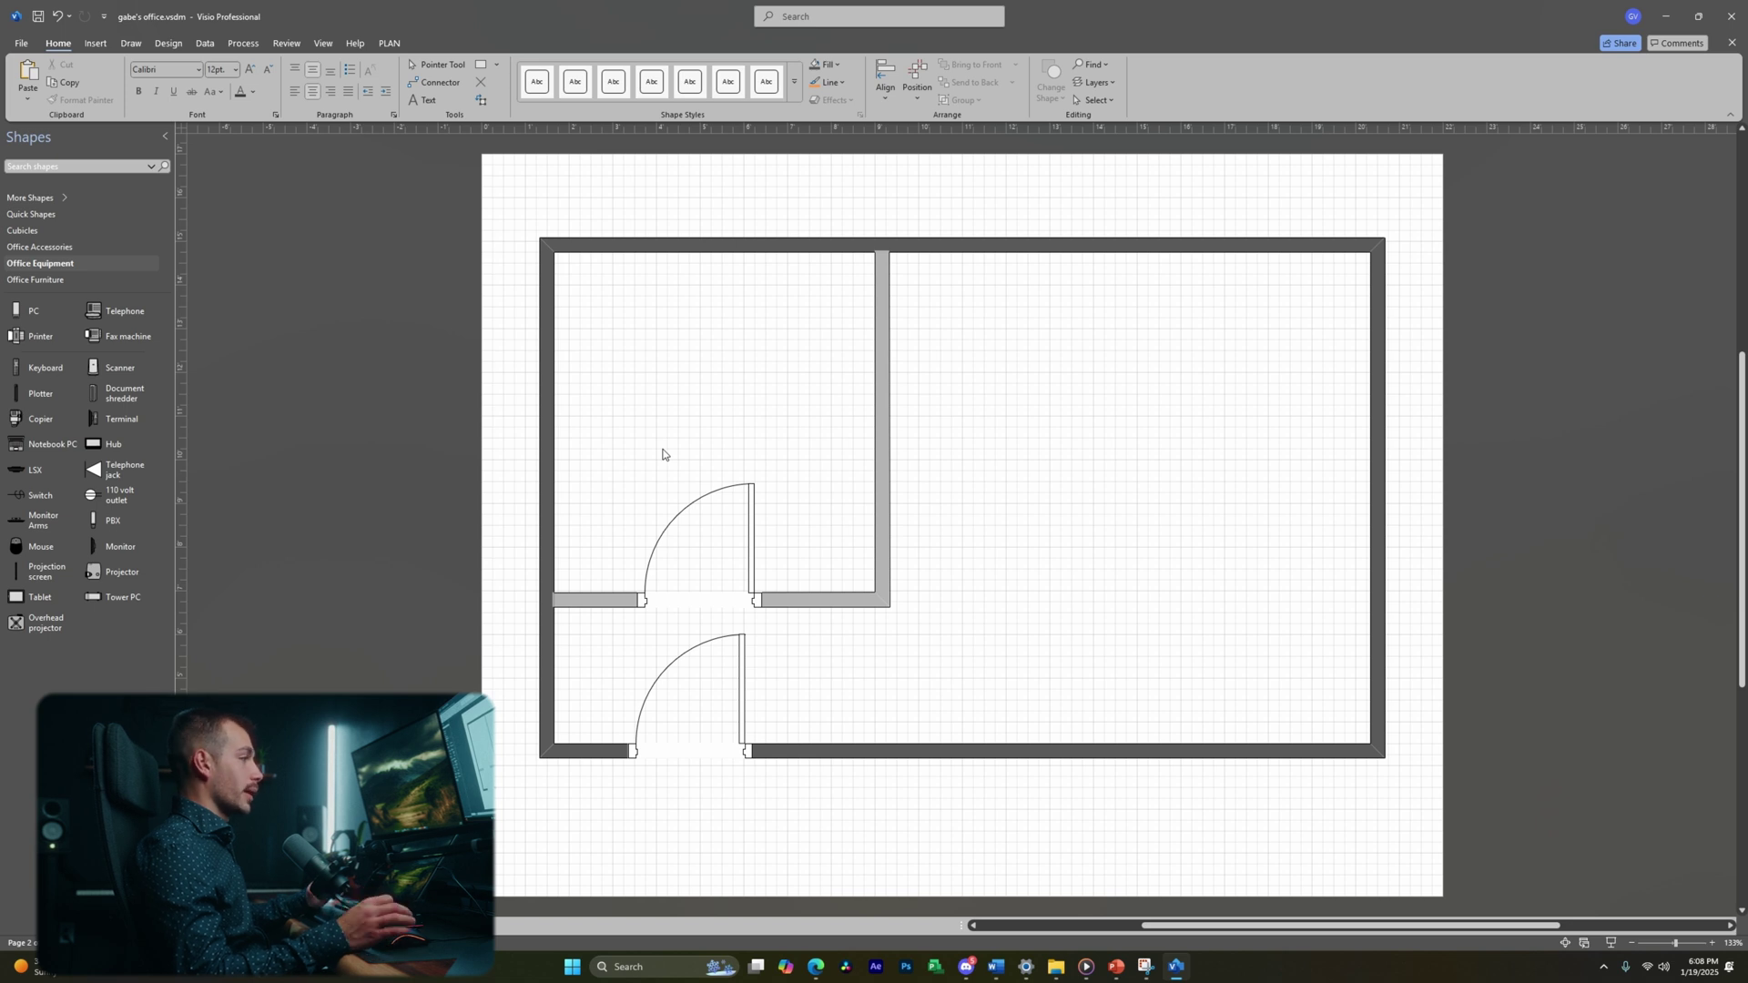
pyautogui.hotkey('ctrl', 'pageup')
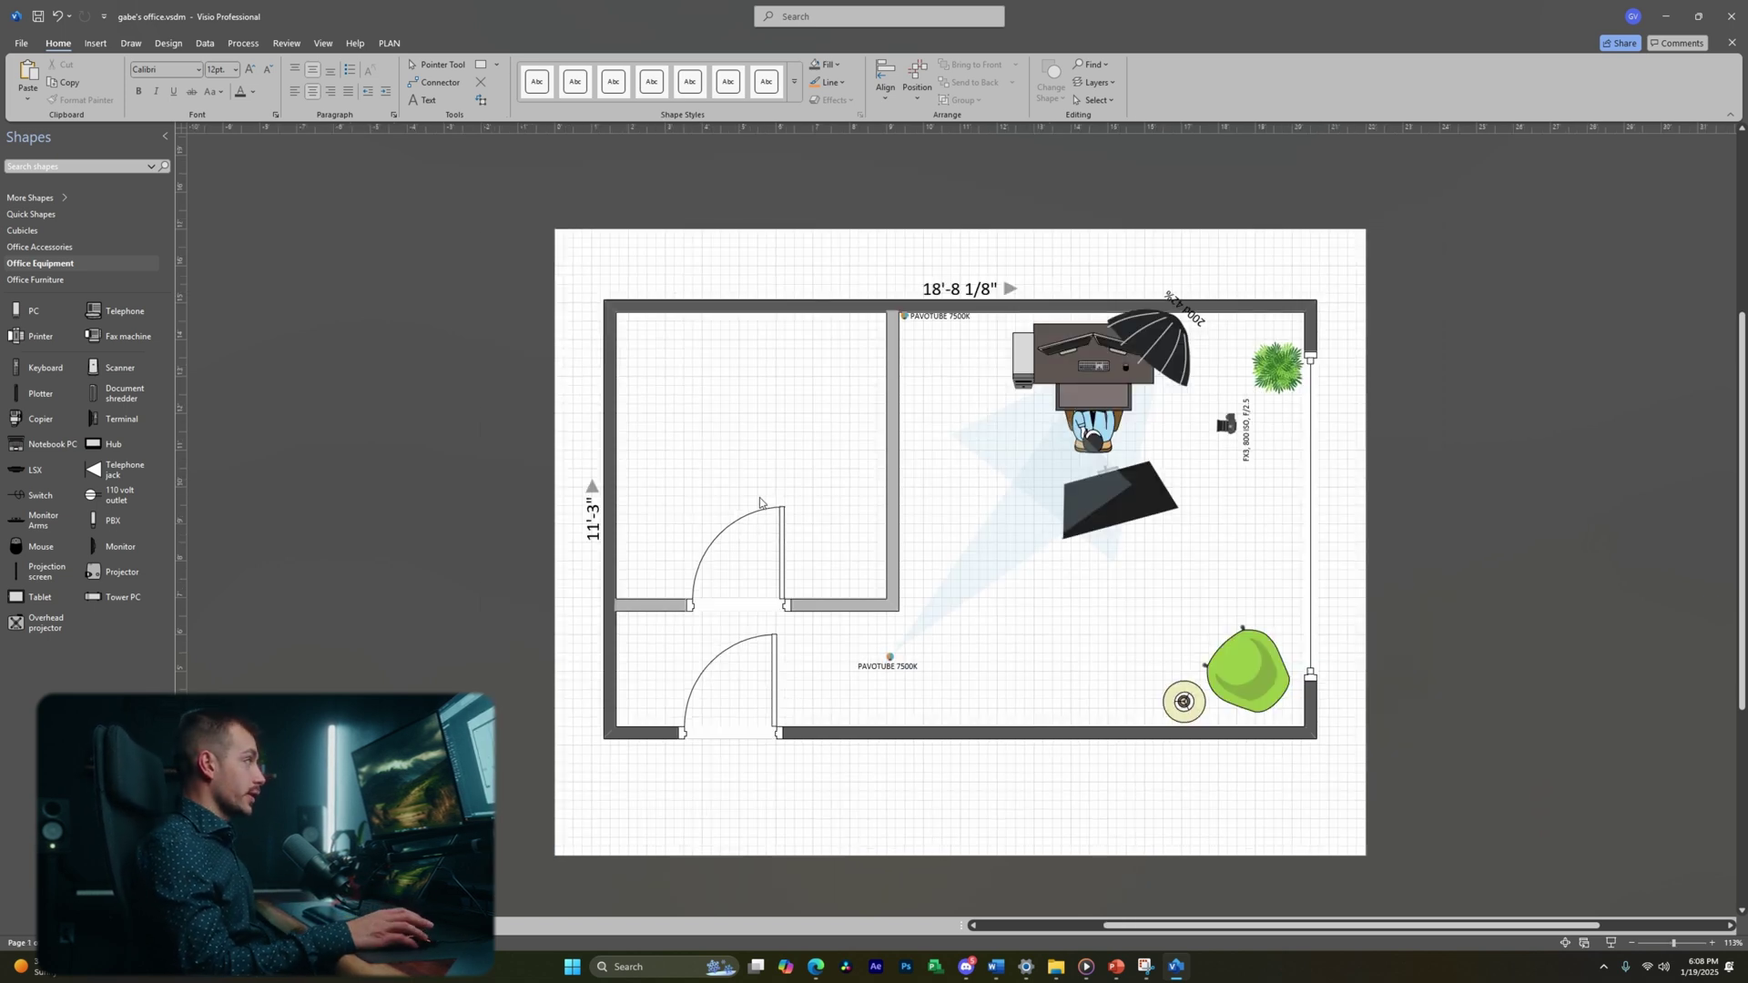
# Open Save As for gabe's office.vsdm, keep its file name, and list the Save as type formats
pyautogui.click(23, 44)
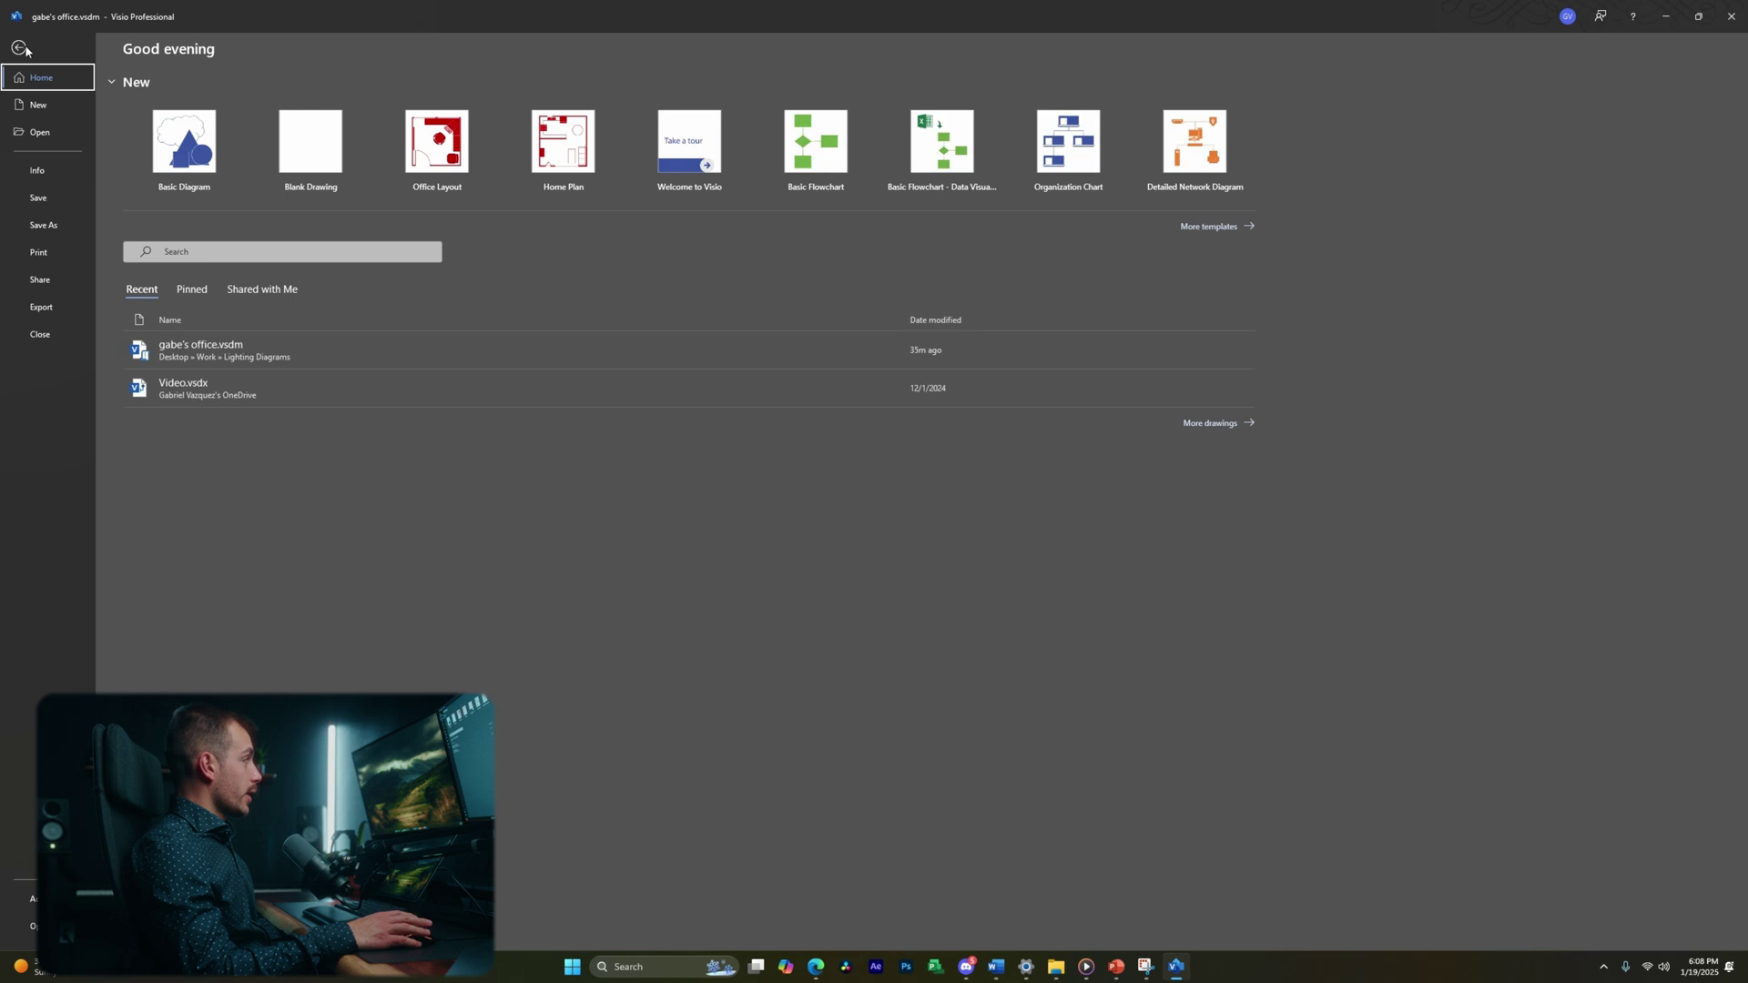
pyautogui.click(43, 224)
pyautogui.click(175, 274)
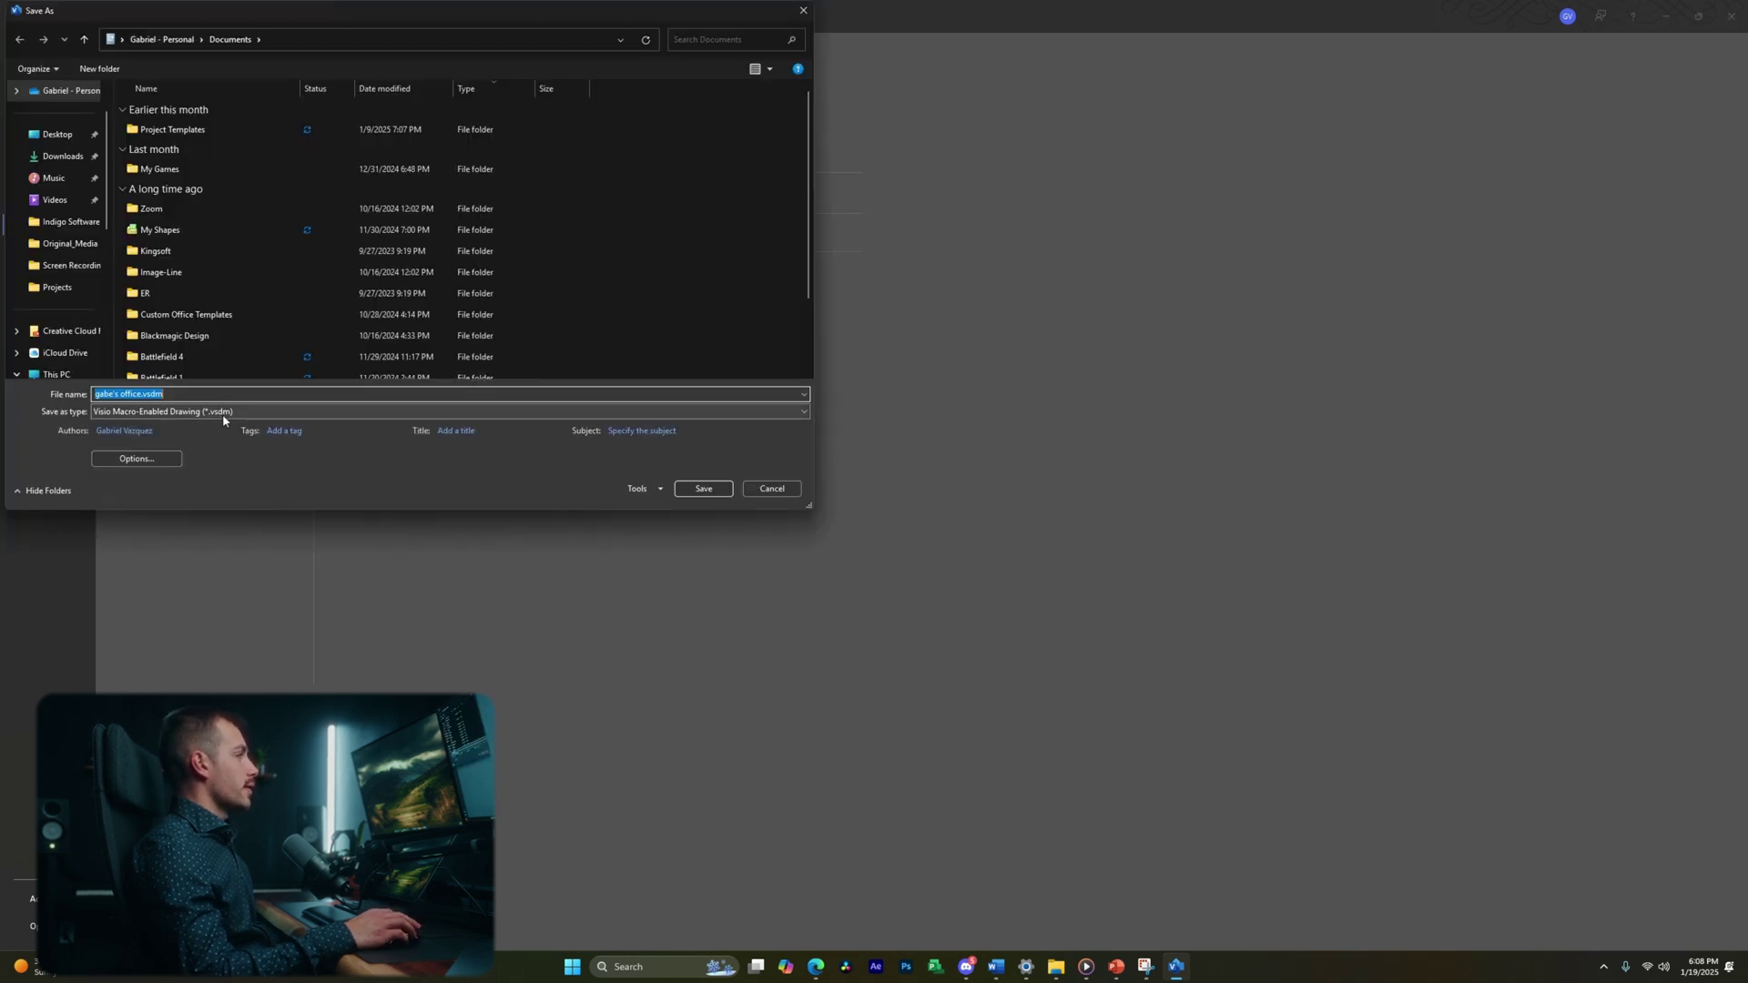
pyautogui.press('End')
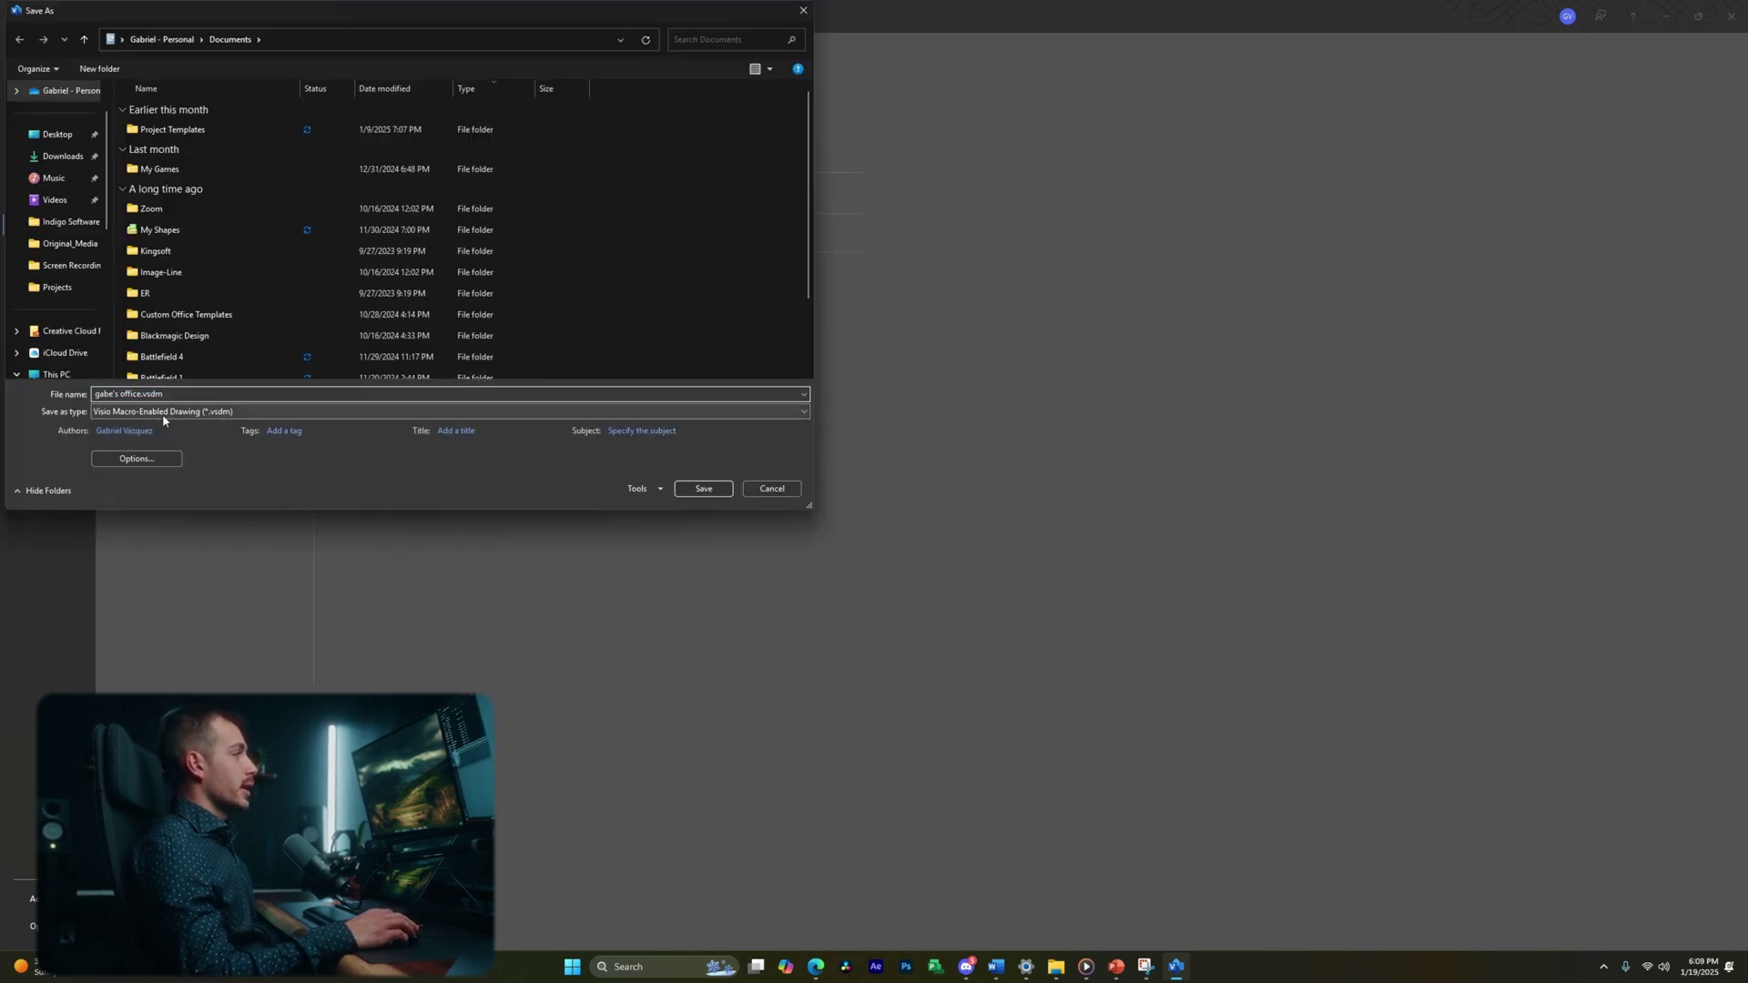
pyautogui.click(164, 414)
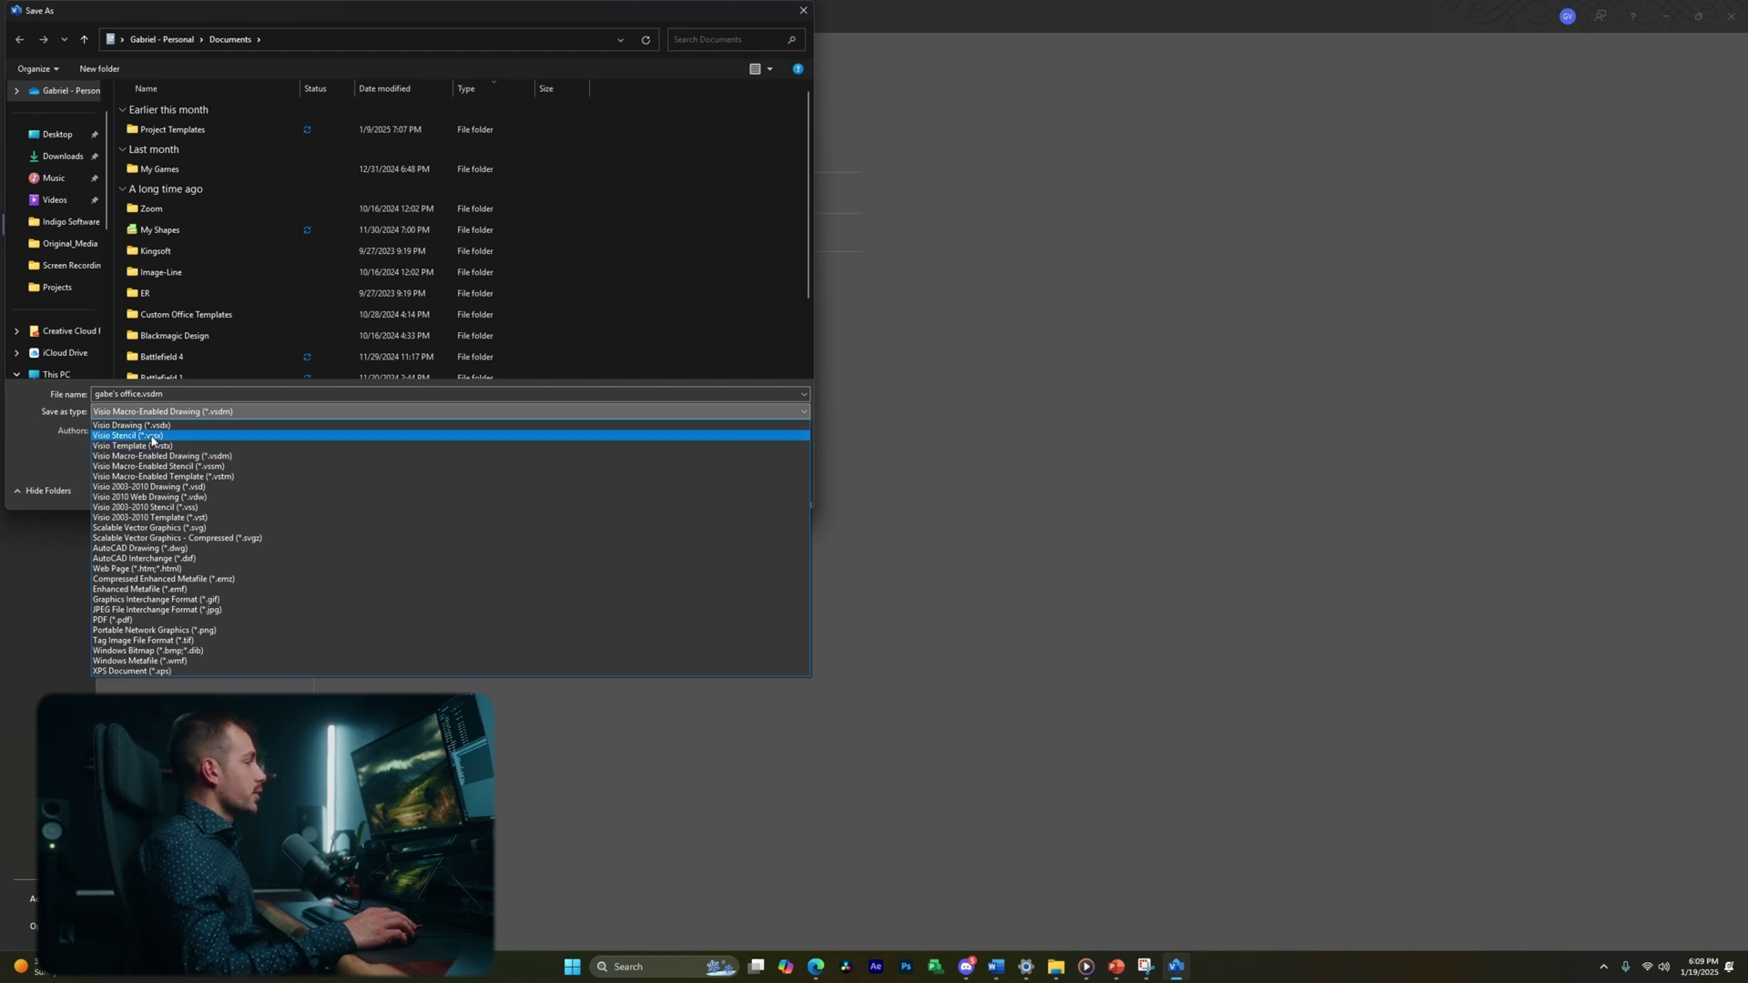